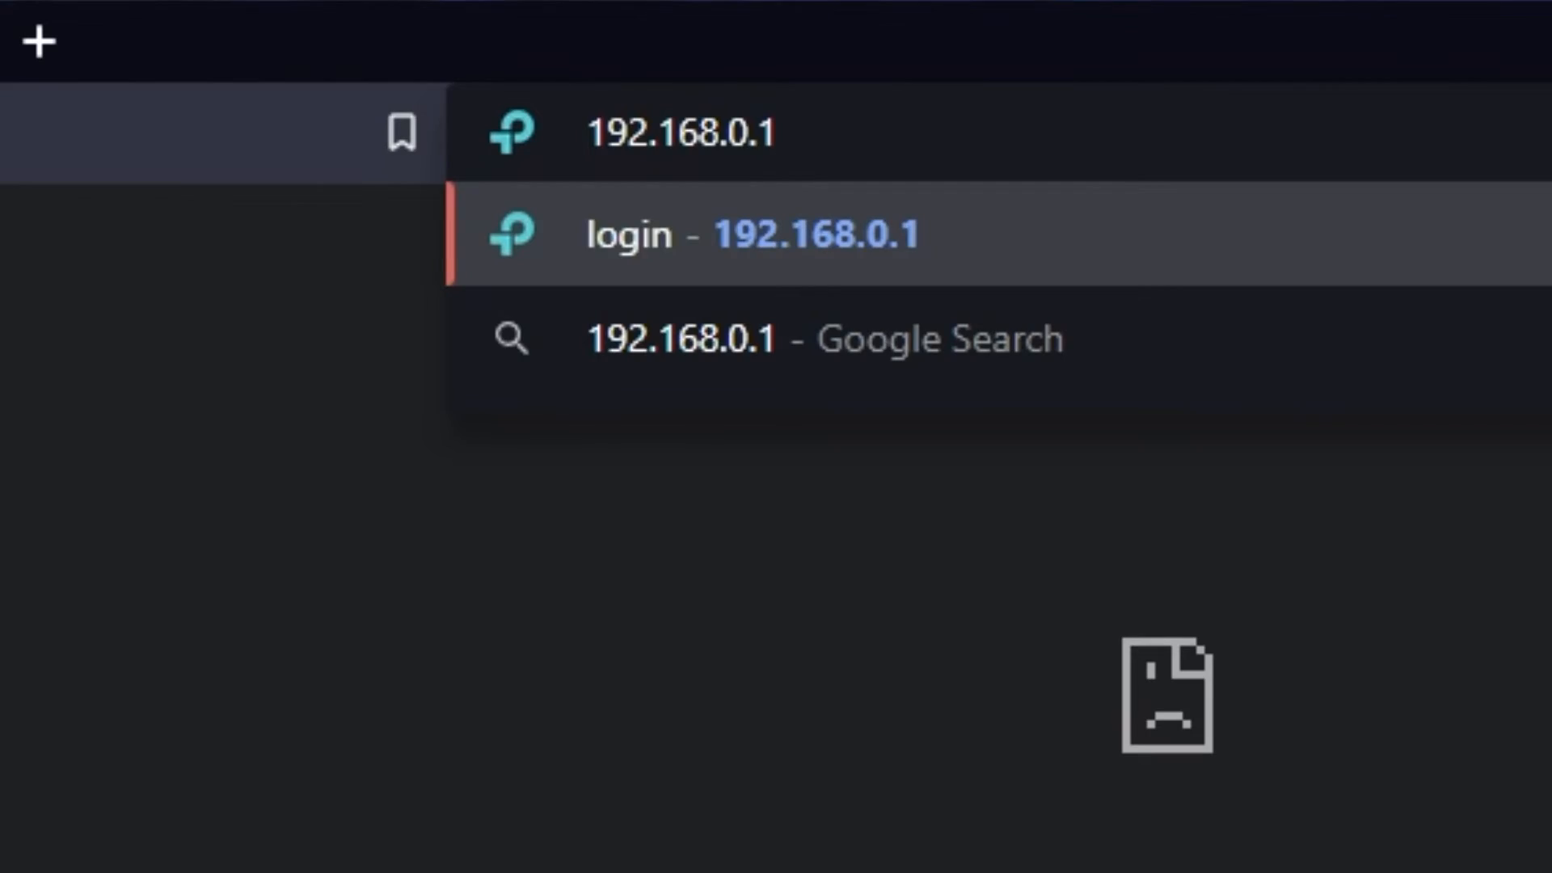
Open the router page at 192.168.0.1, create and confirm the administrator password, and start the quick setup.
key(Return)
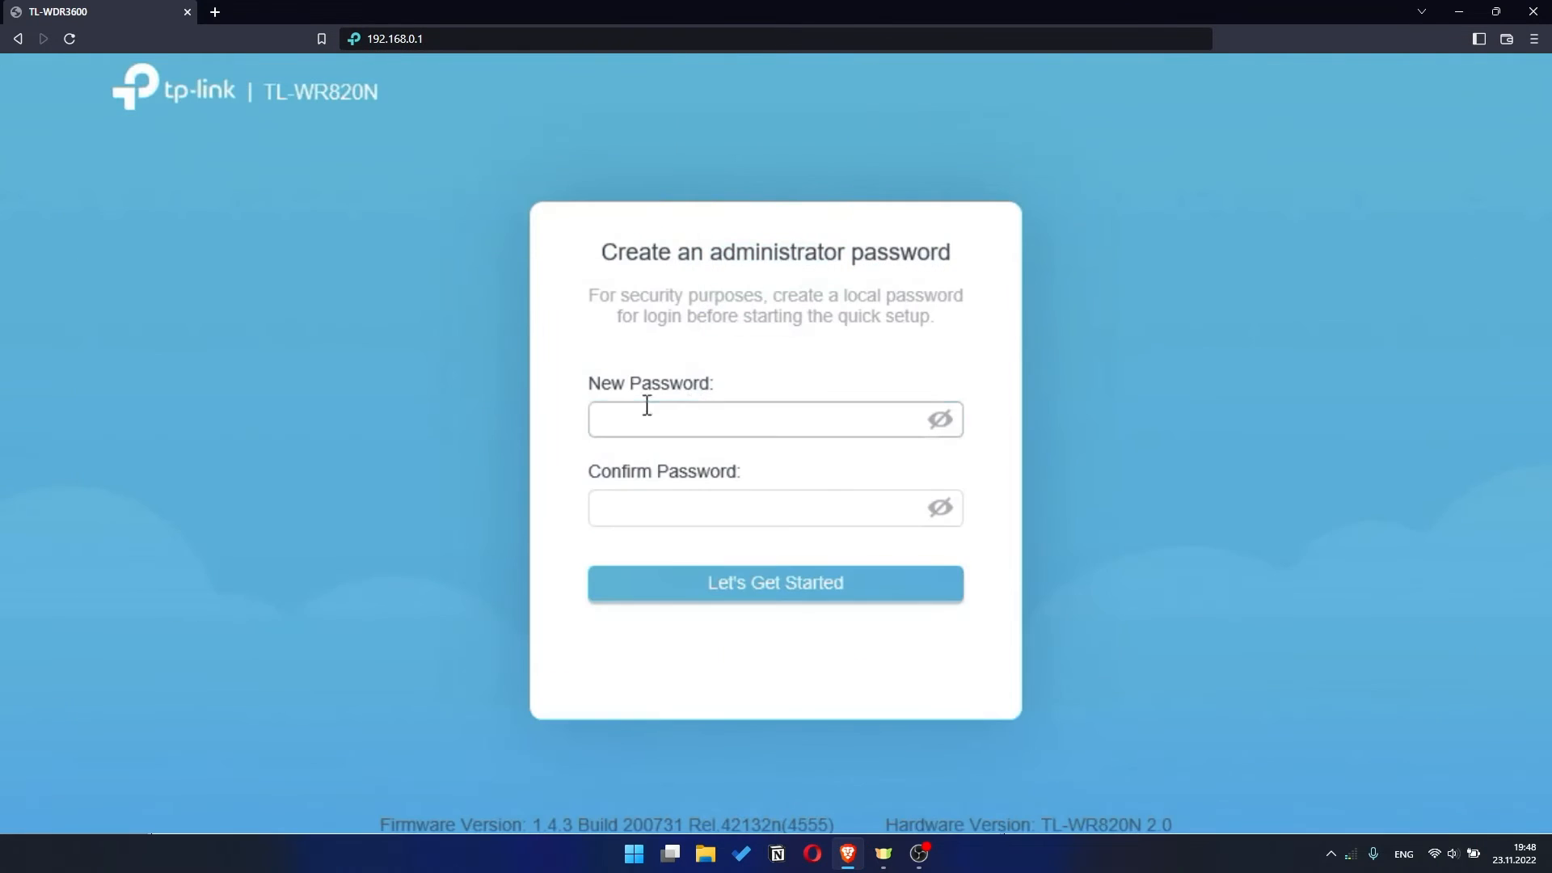
click(645, 407)
text(•••••••••)
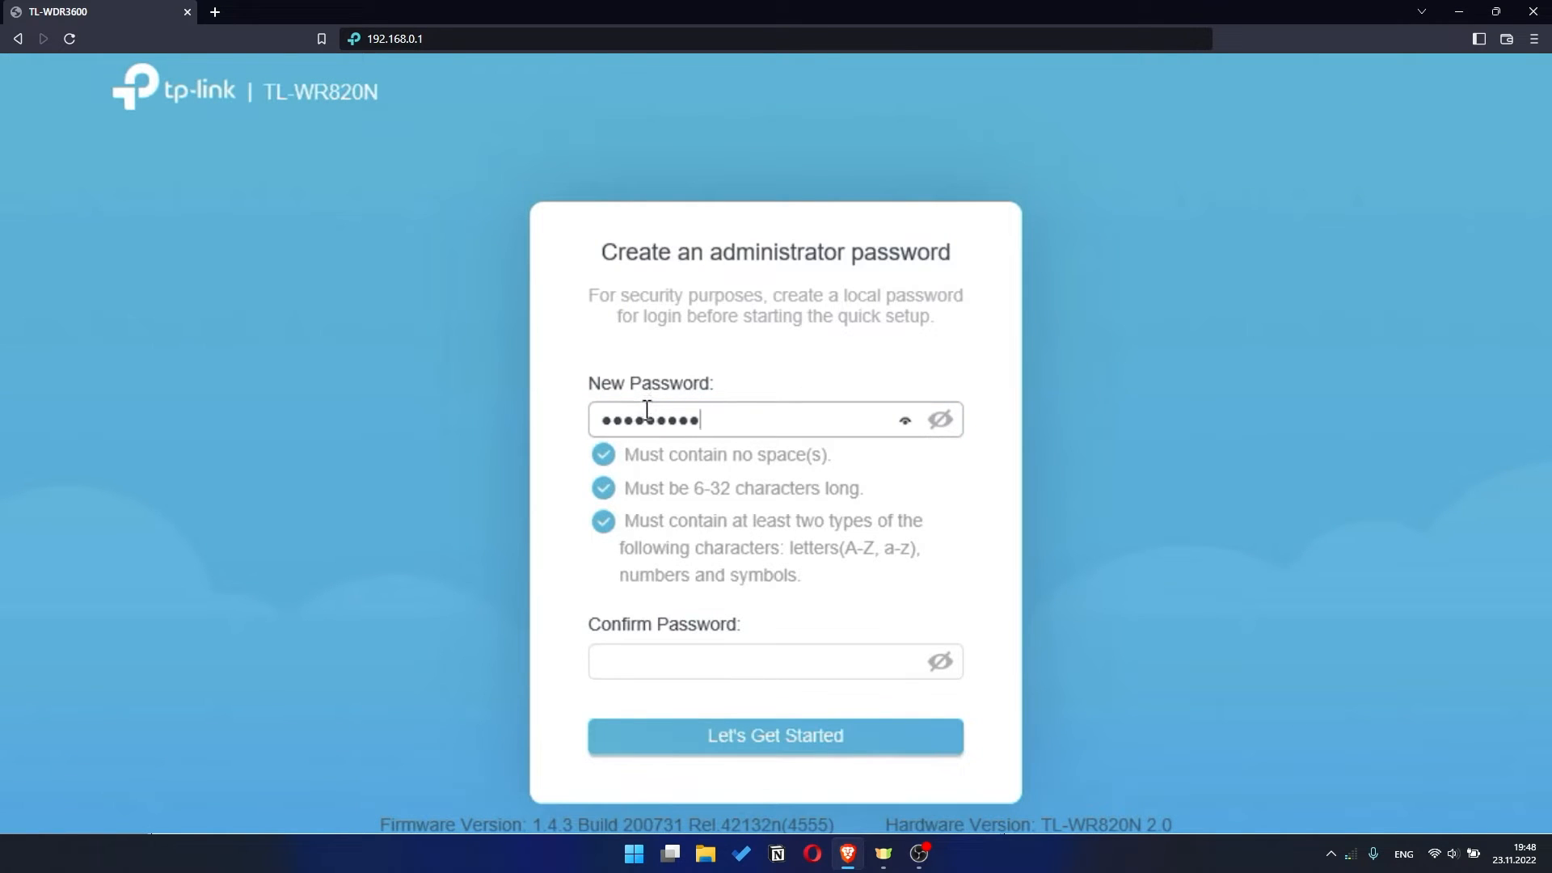
click(655, 667)
text(•••••••)
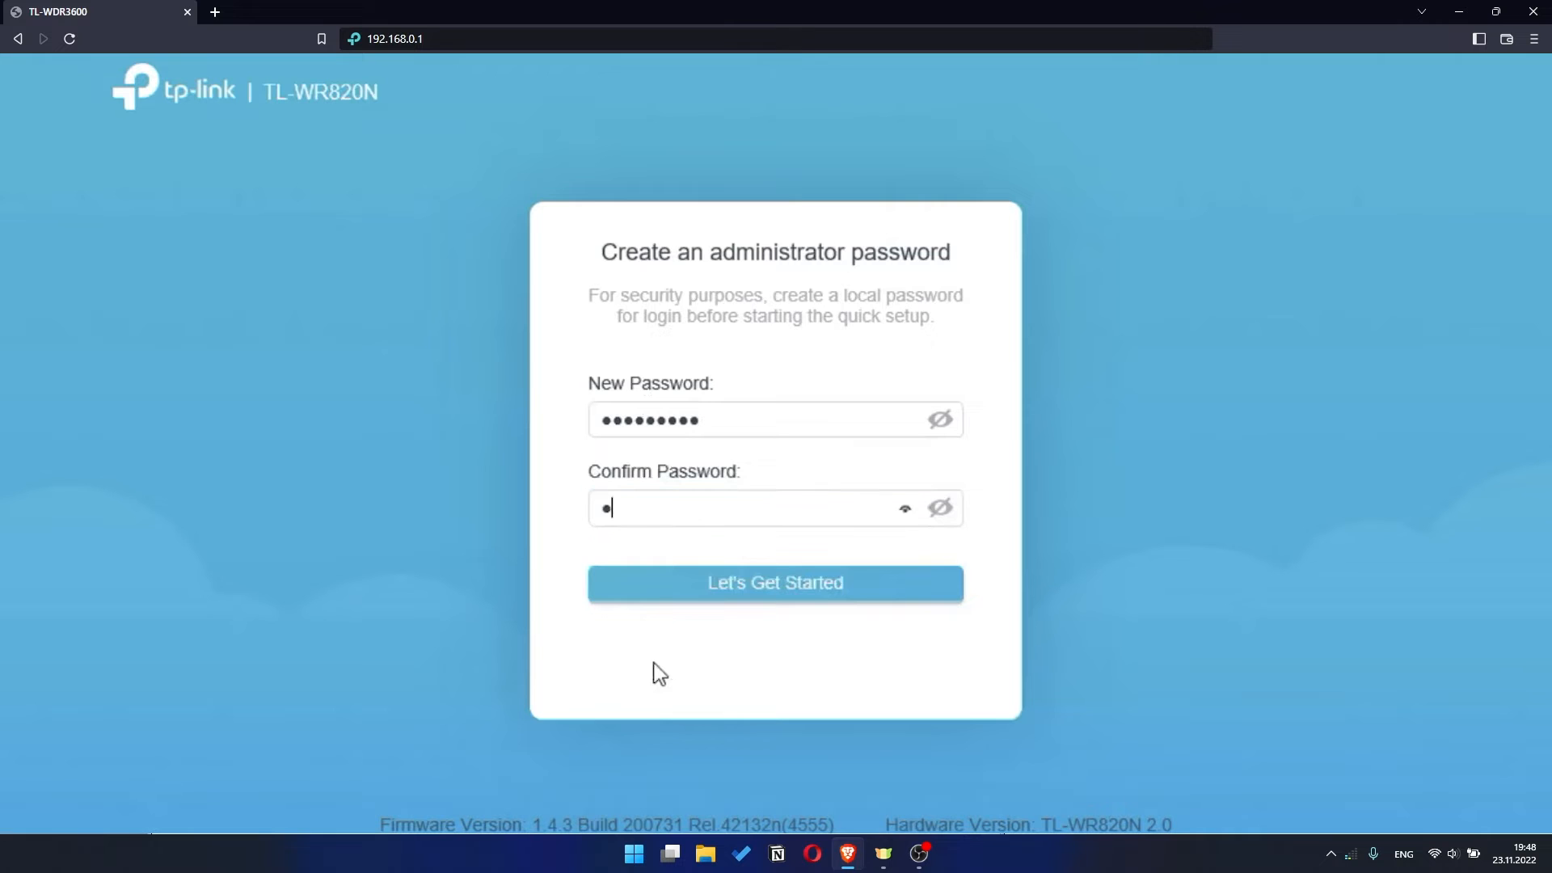
text(•••)
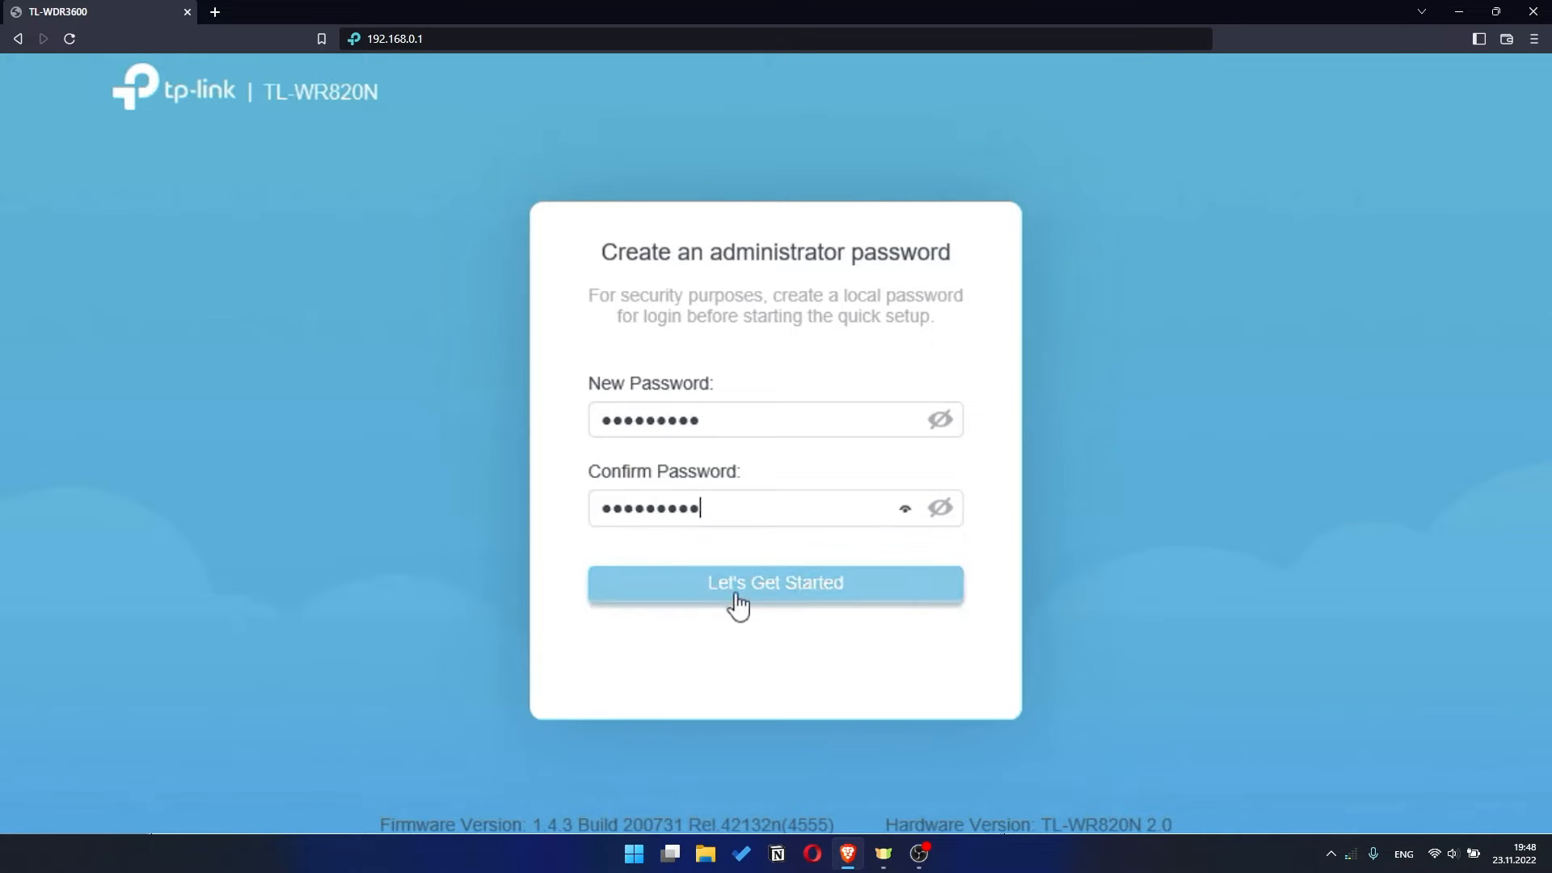
click(808, 594)
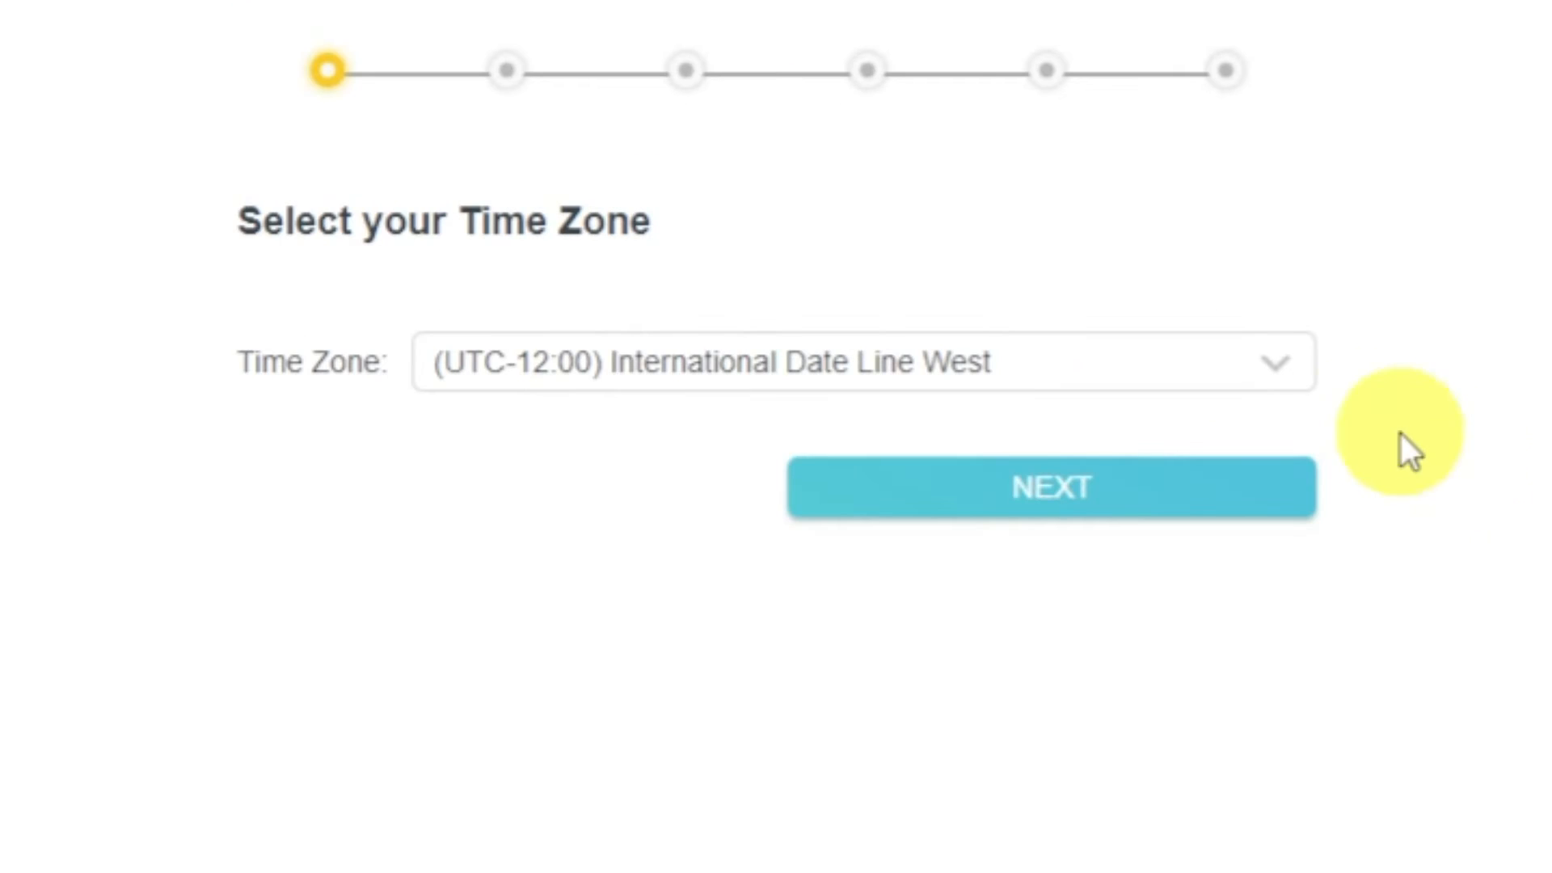
Keep the time zone at (UTC-12:00) International Date Line West and continue the setup.
click(1309, 371)
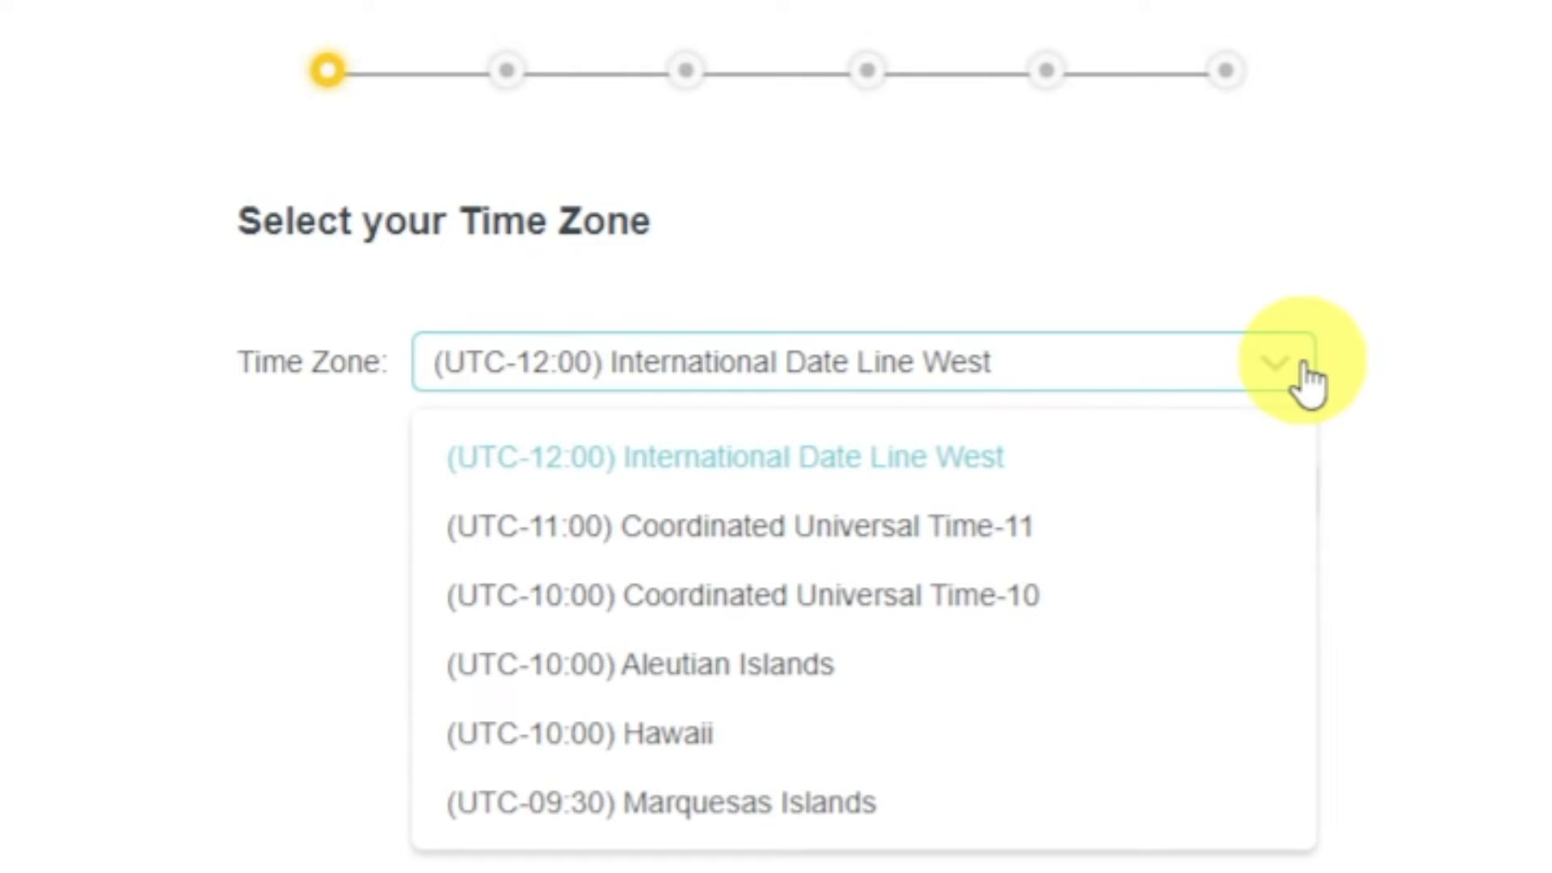
click(1305, 376)
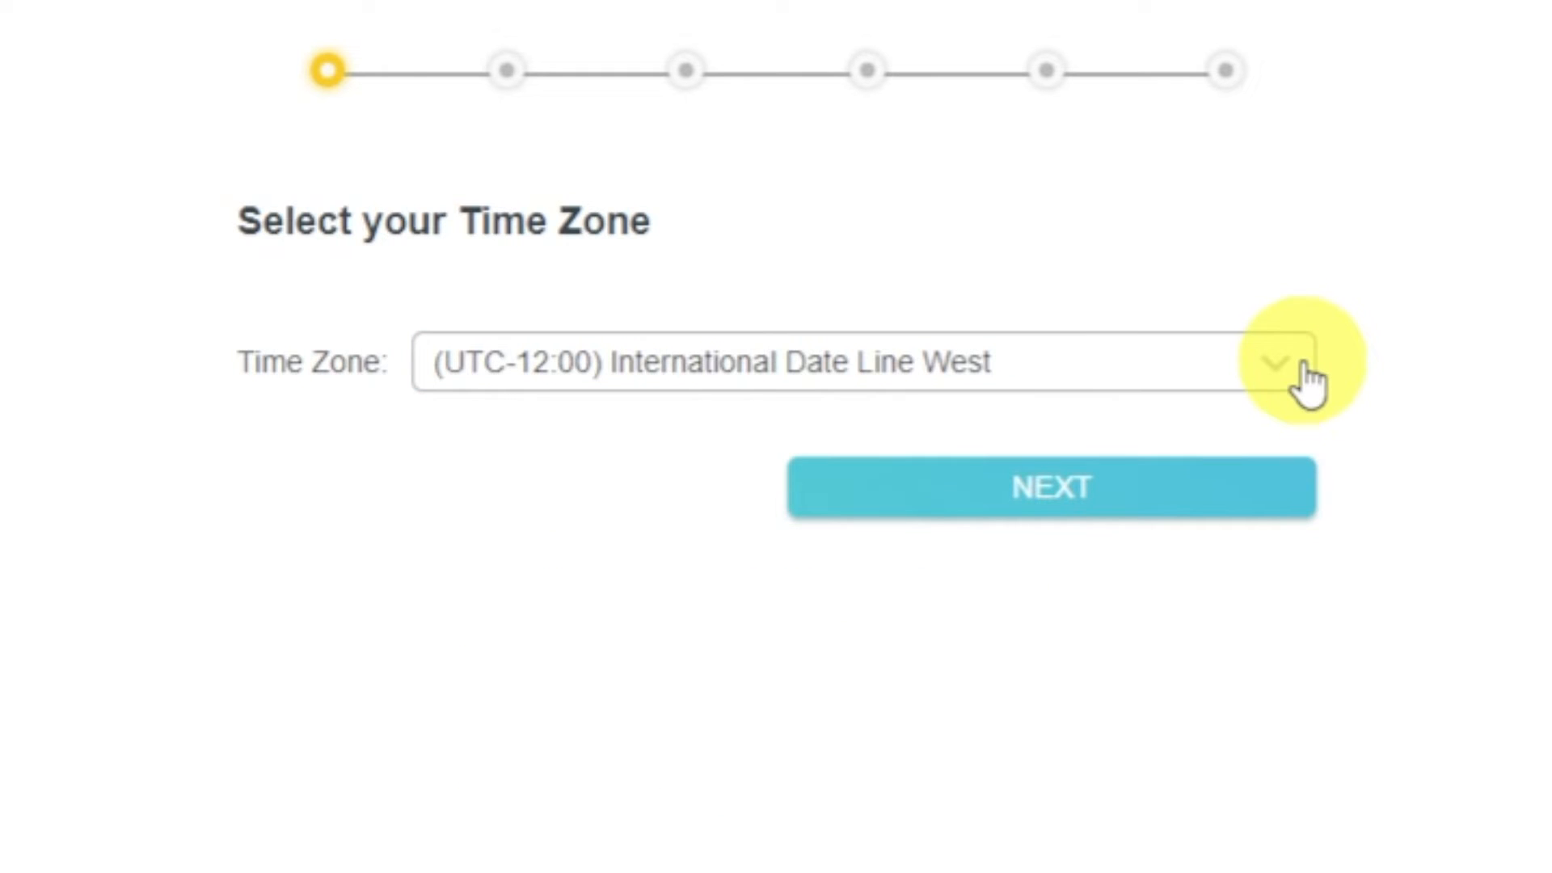
click(1259, 493)
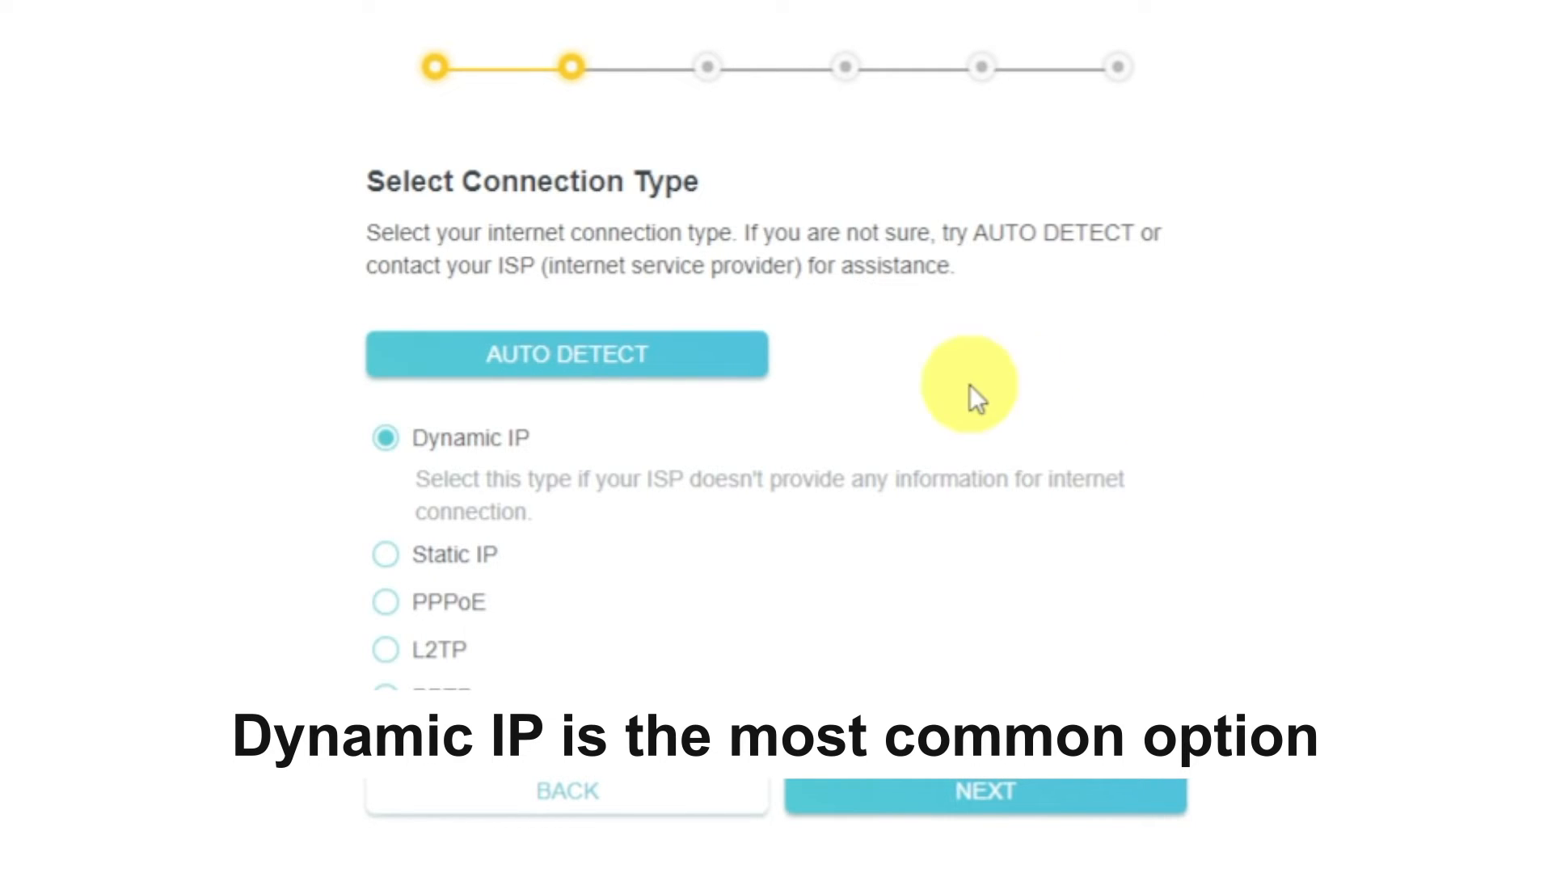
Auto-detect the internet connection type, accept Dynamic IP, and continue with the router set to Use Default MAC Address.
click(705, 355)
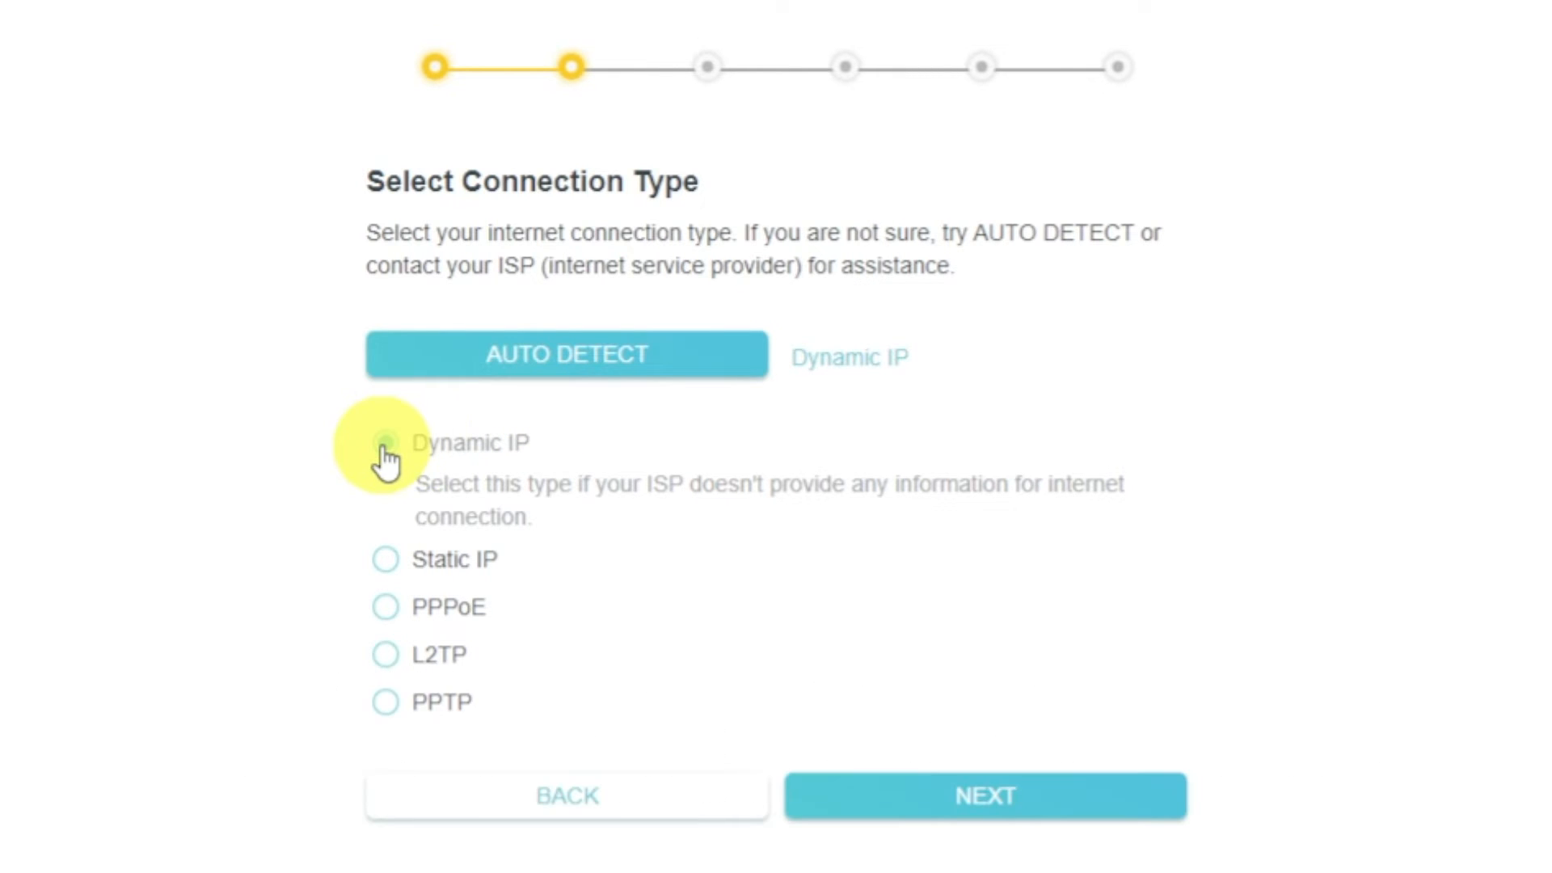
click(1081, 818)
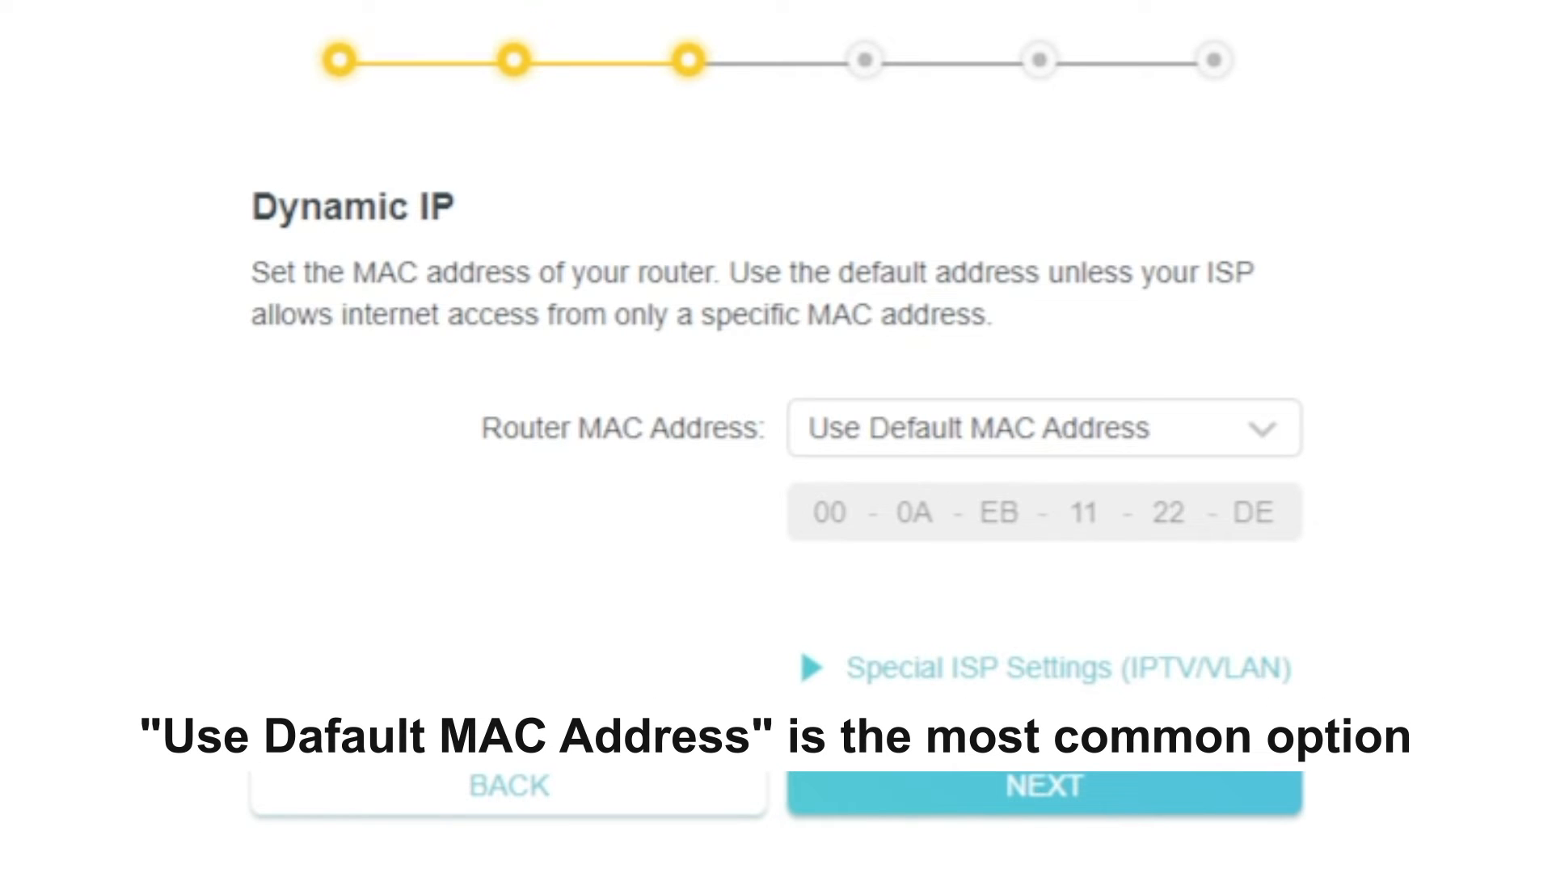
click(1287, 455)
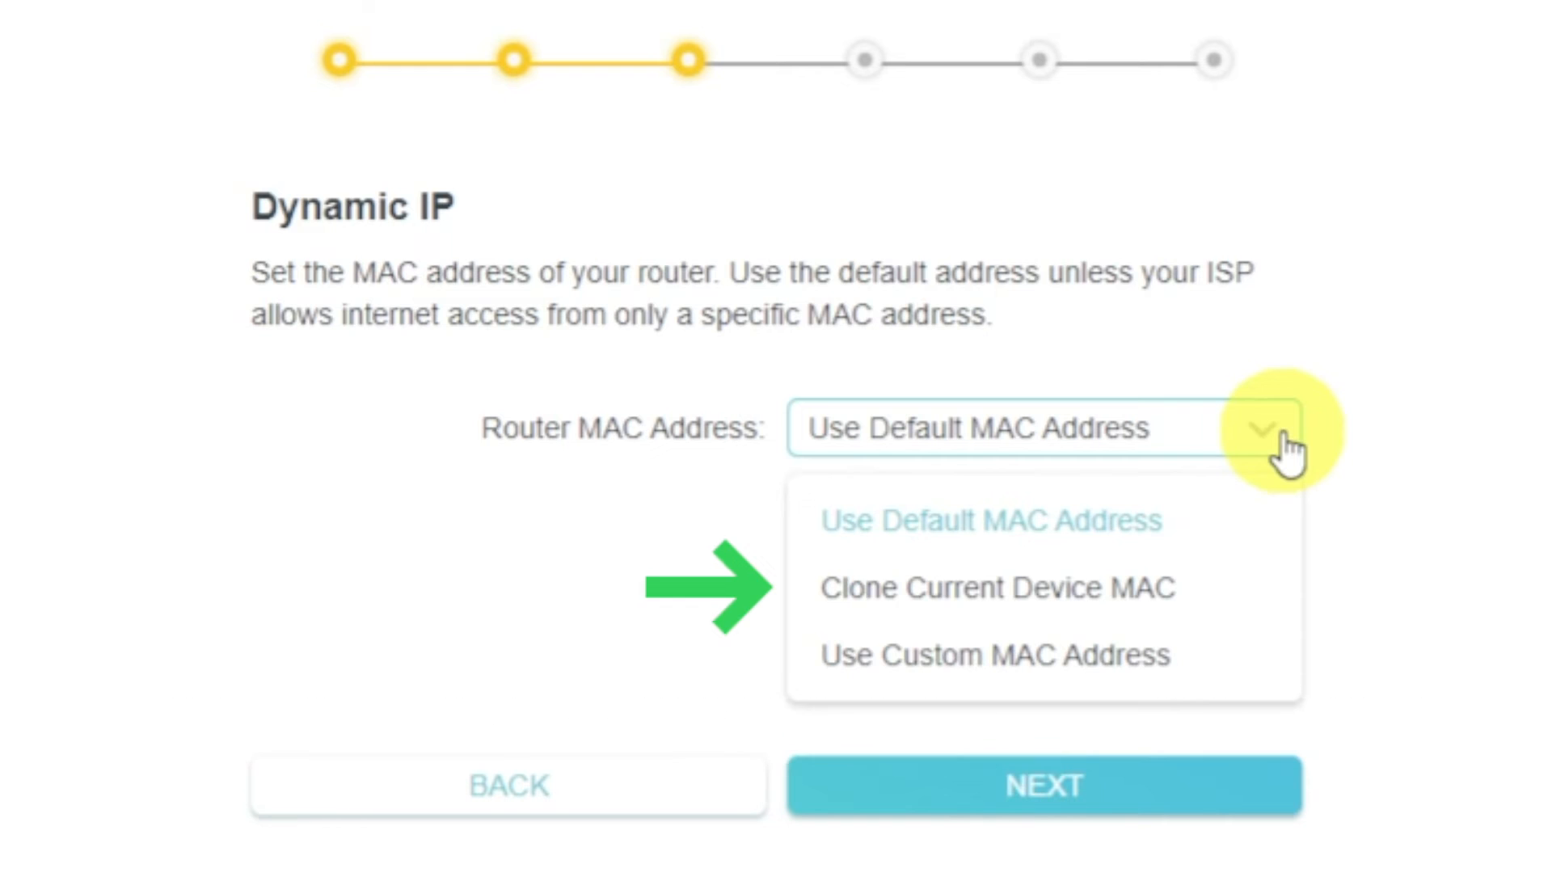
click(1282, 437)
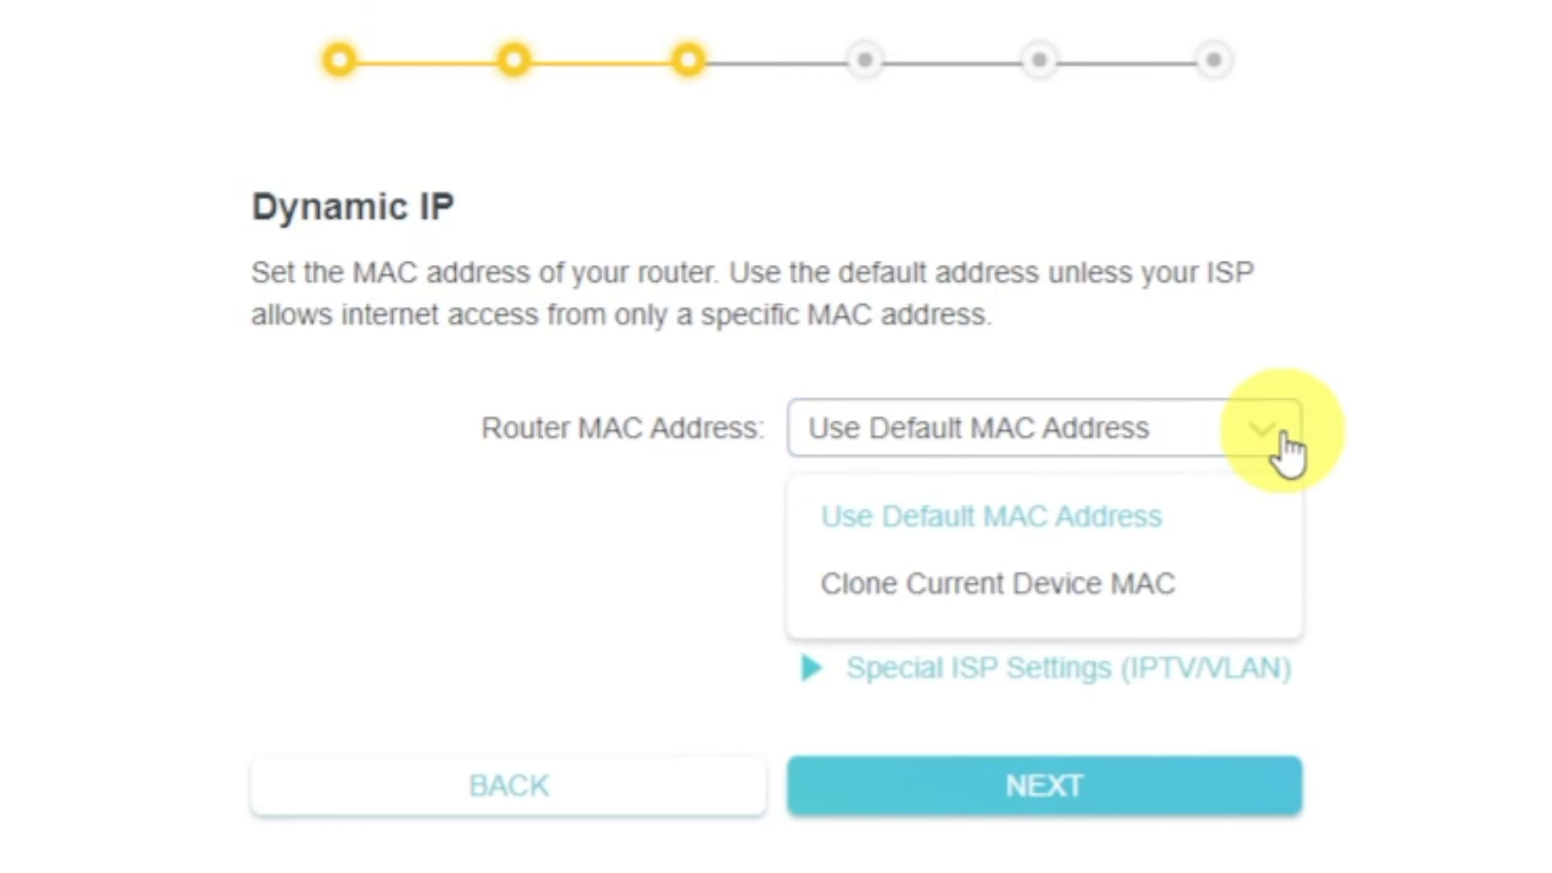
click(1217, 768)
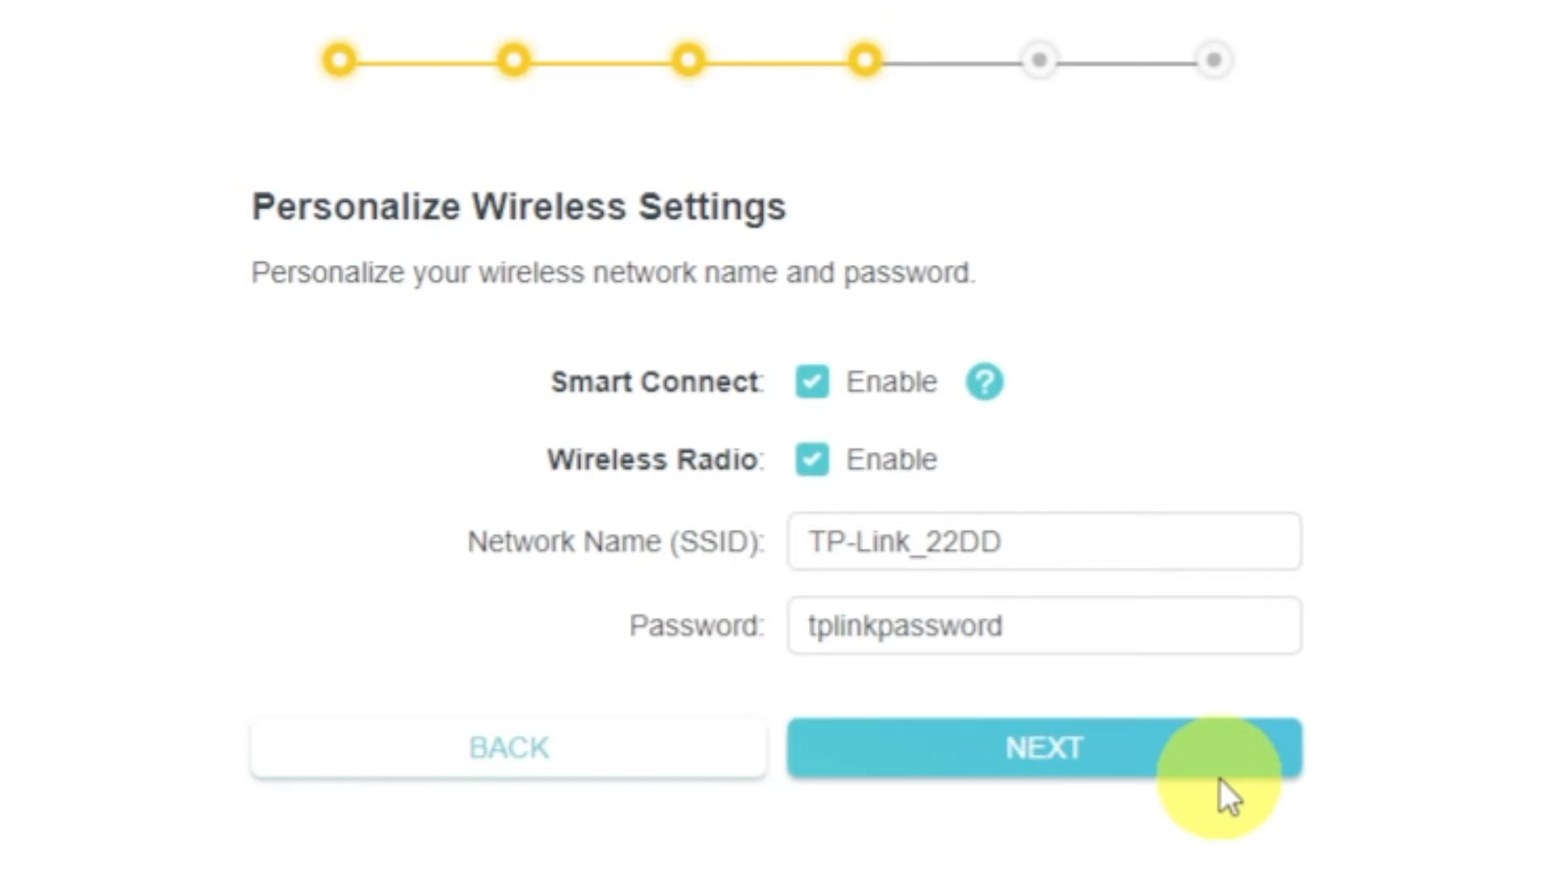
Keep Smart Connect and Wireless Radio enabled with the network name TP-Link_22DD and the preset wireless password, and continue.
click(813, 459)
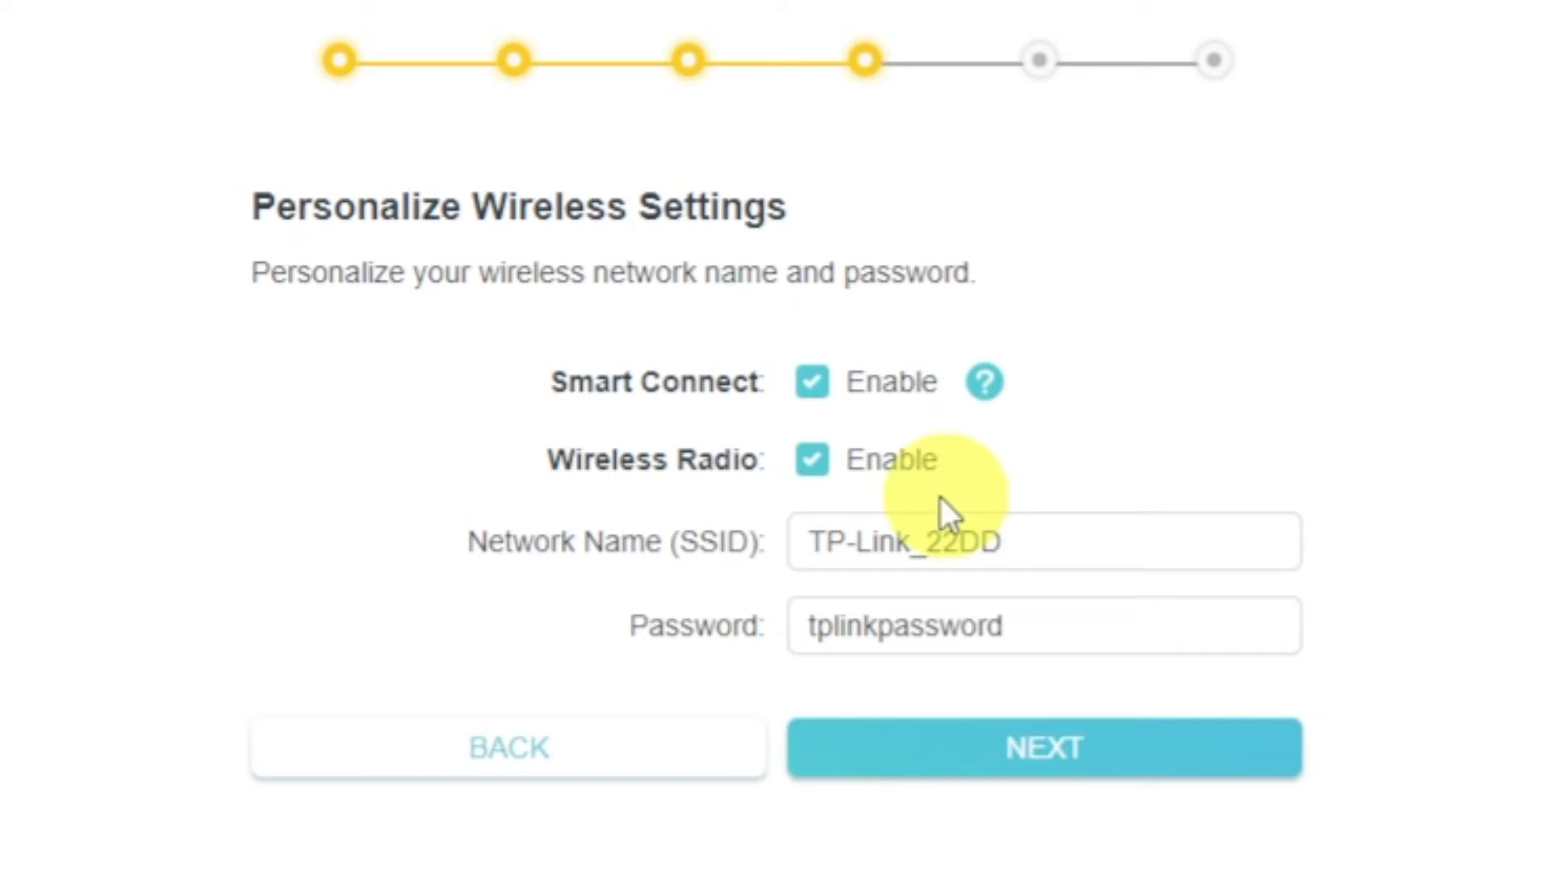
click(1112, 548)
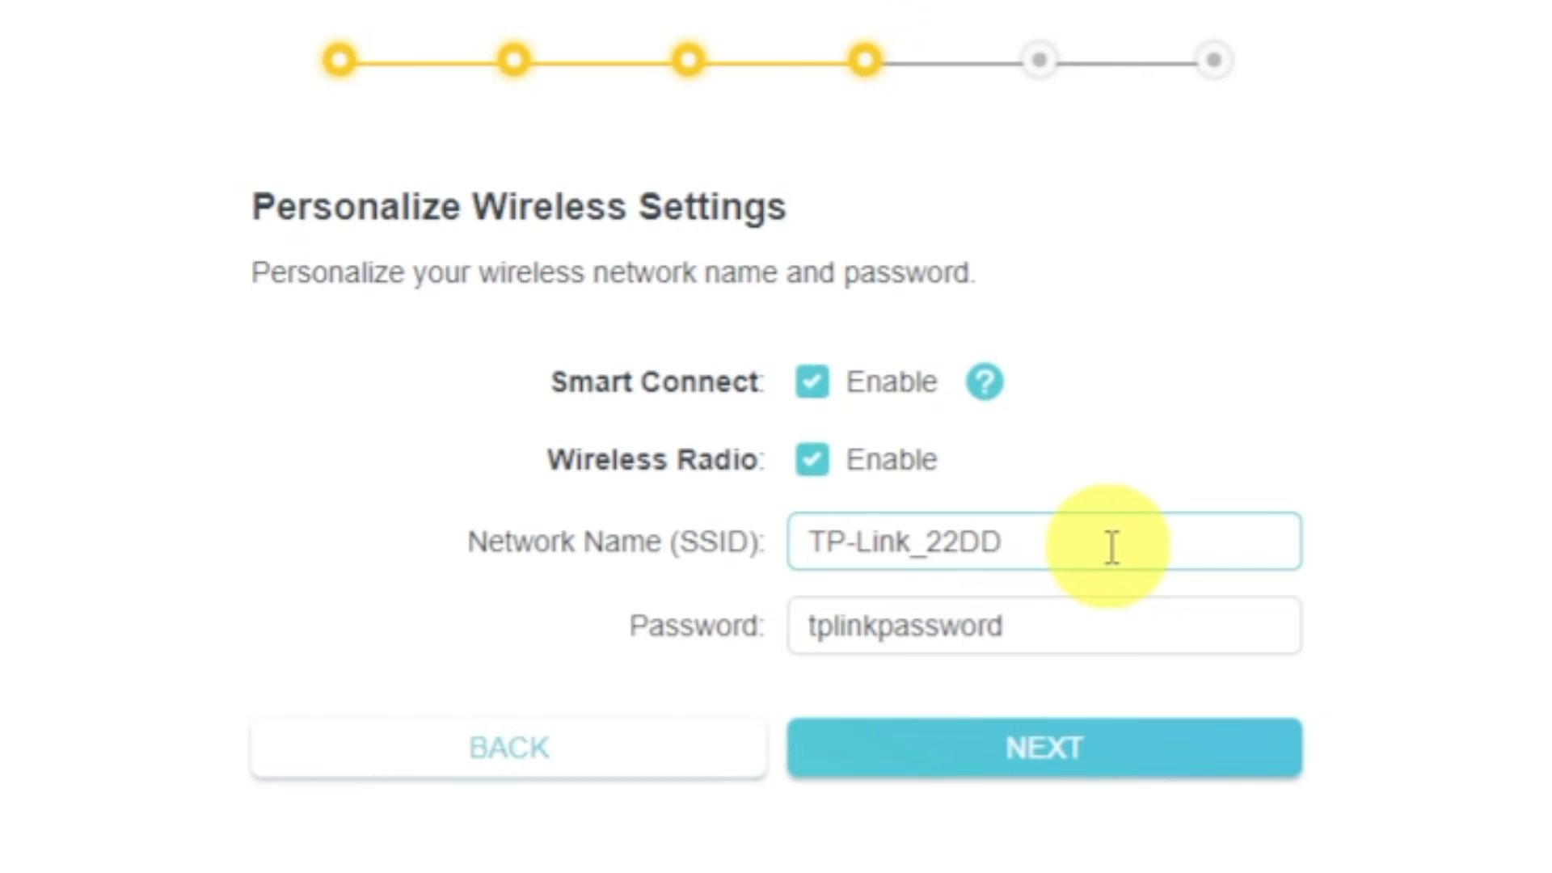
click(1102, 623)
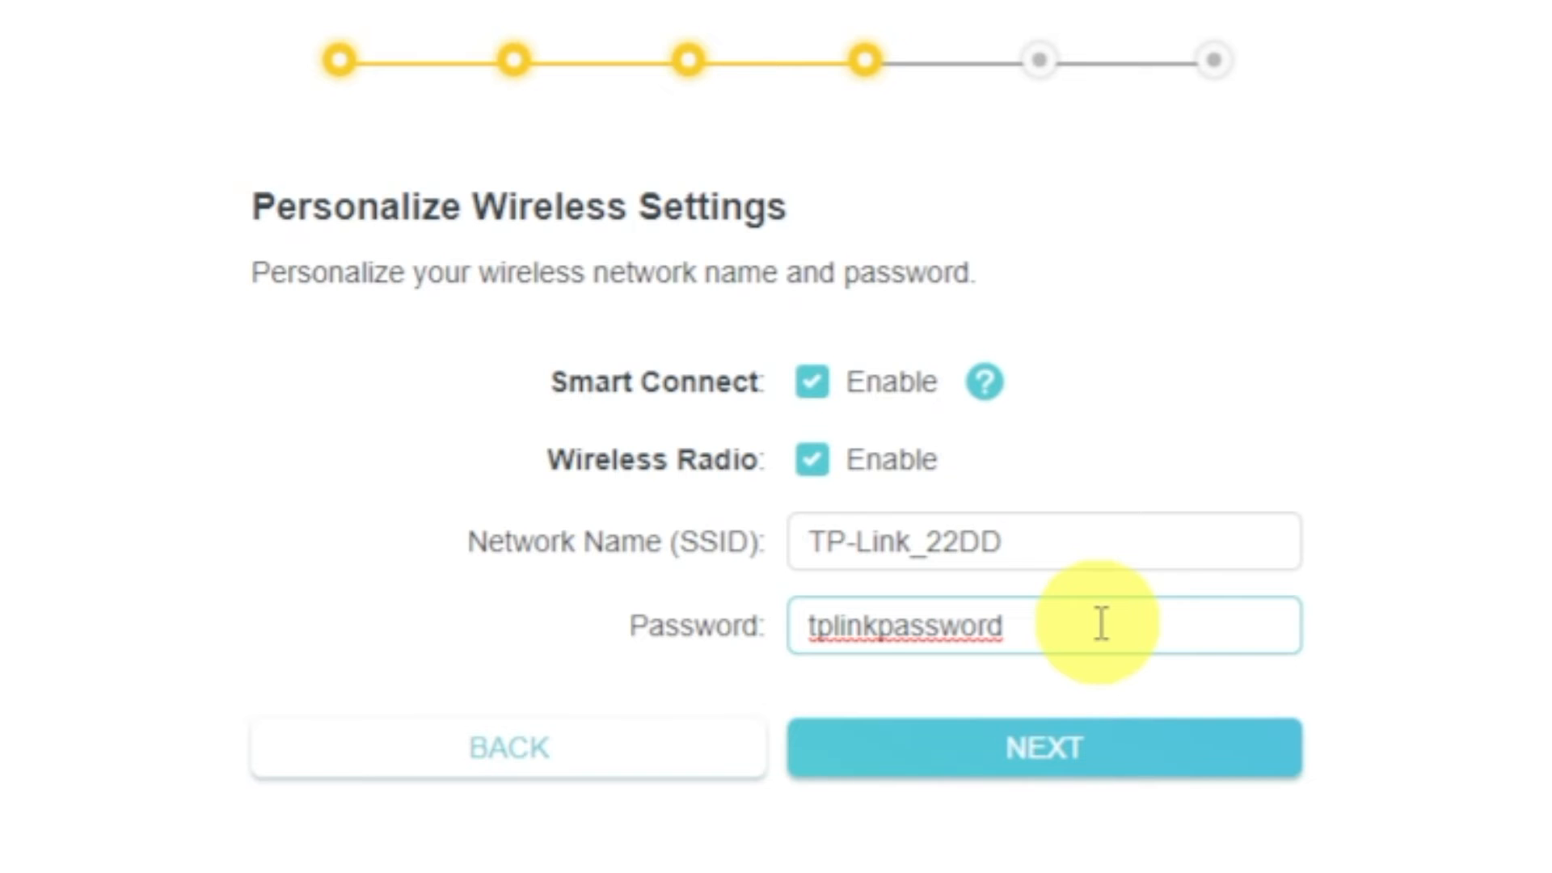
click(1105, 750)
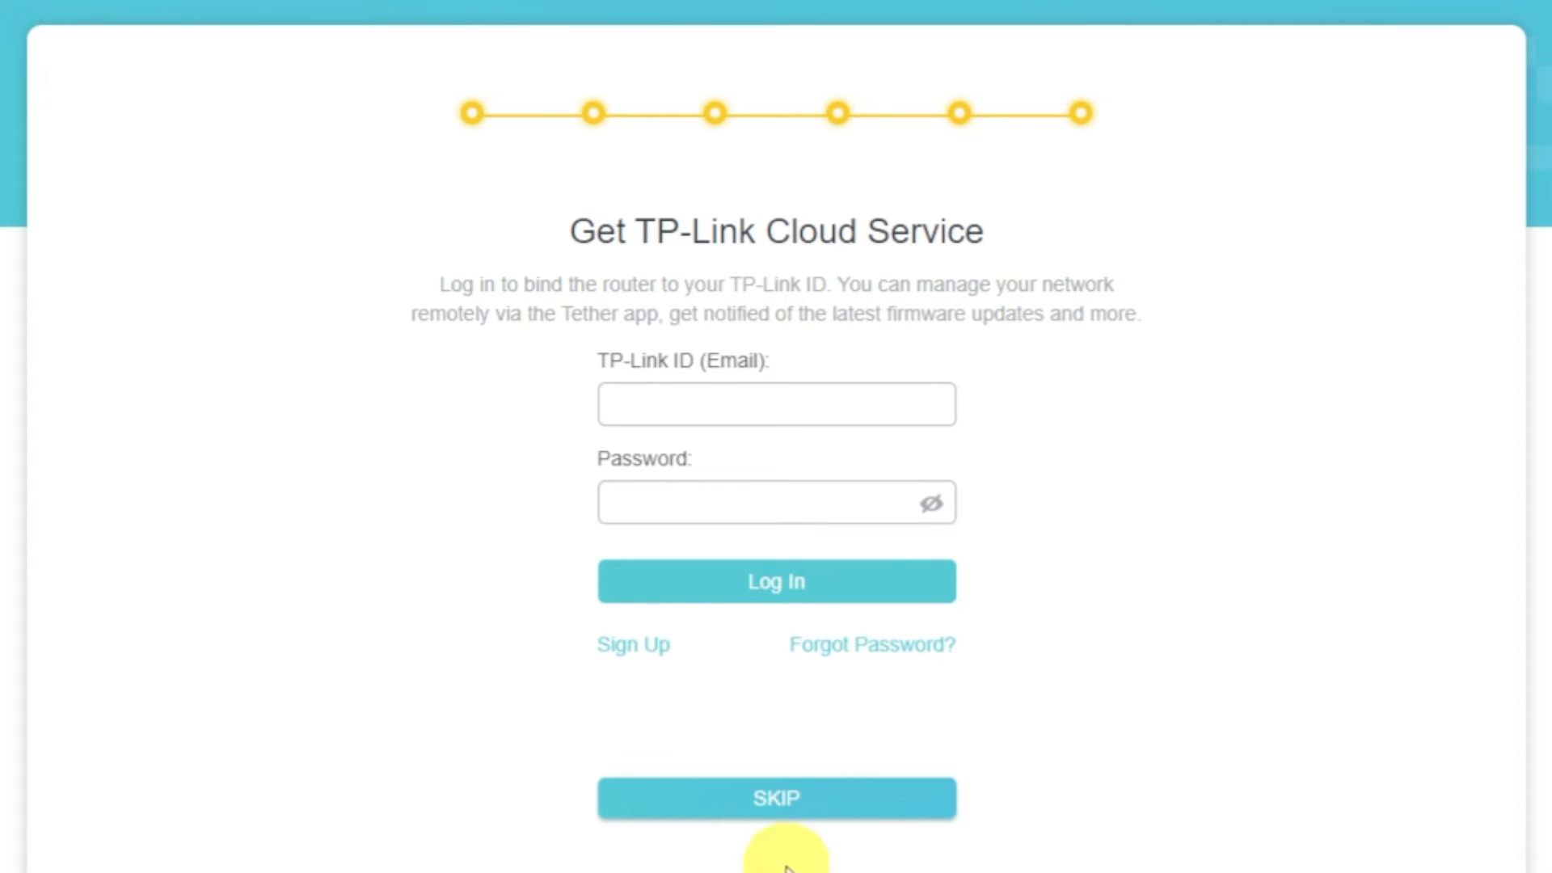
Skip the TP-Link Cloud login and complete the setup wizard, skipping the internet connection check.
click(774, 810)
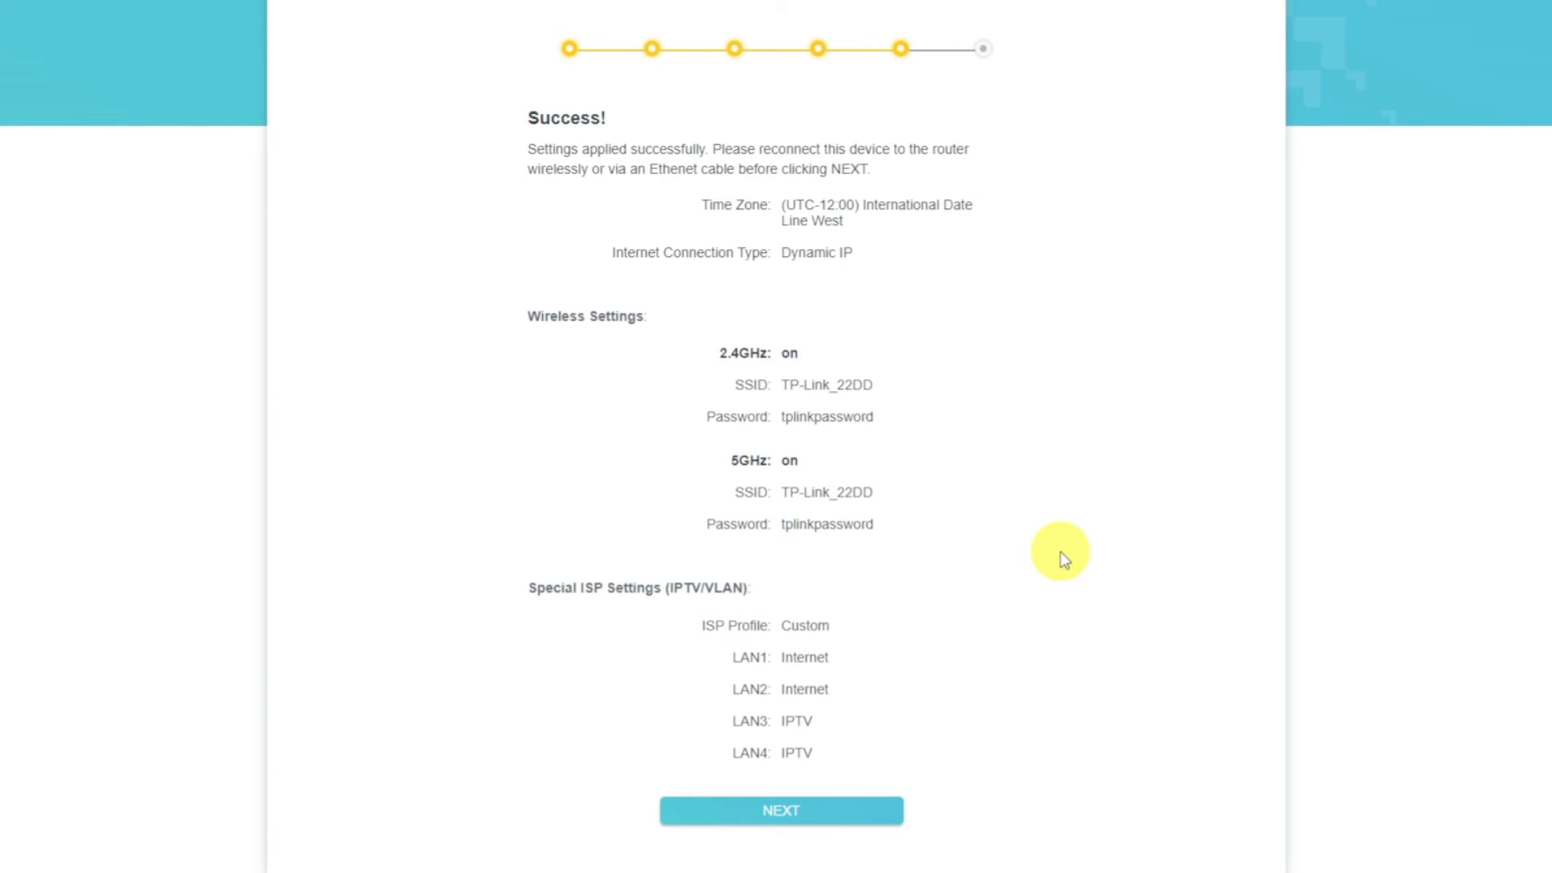
click(877, 810)
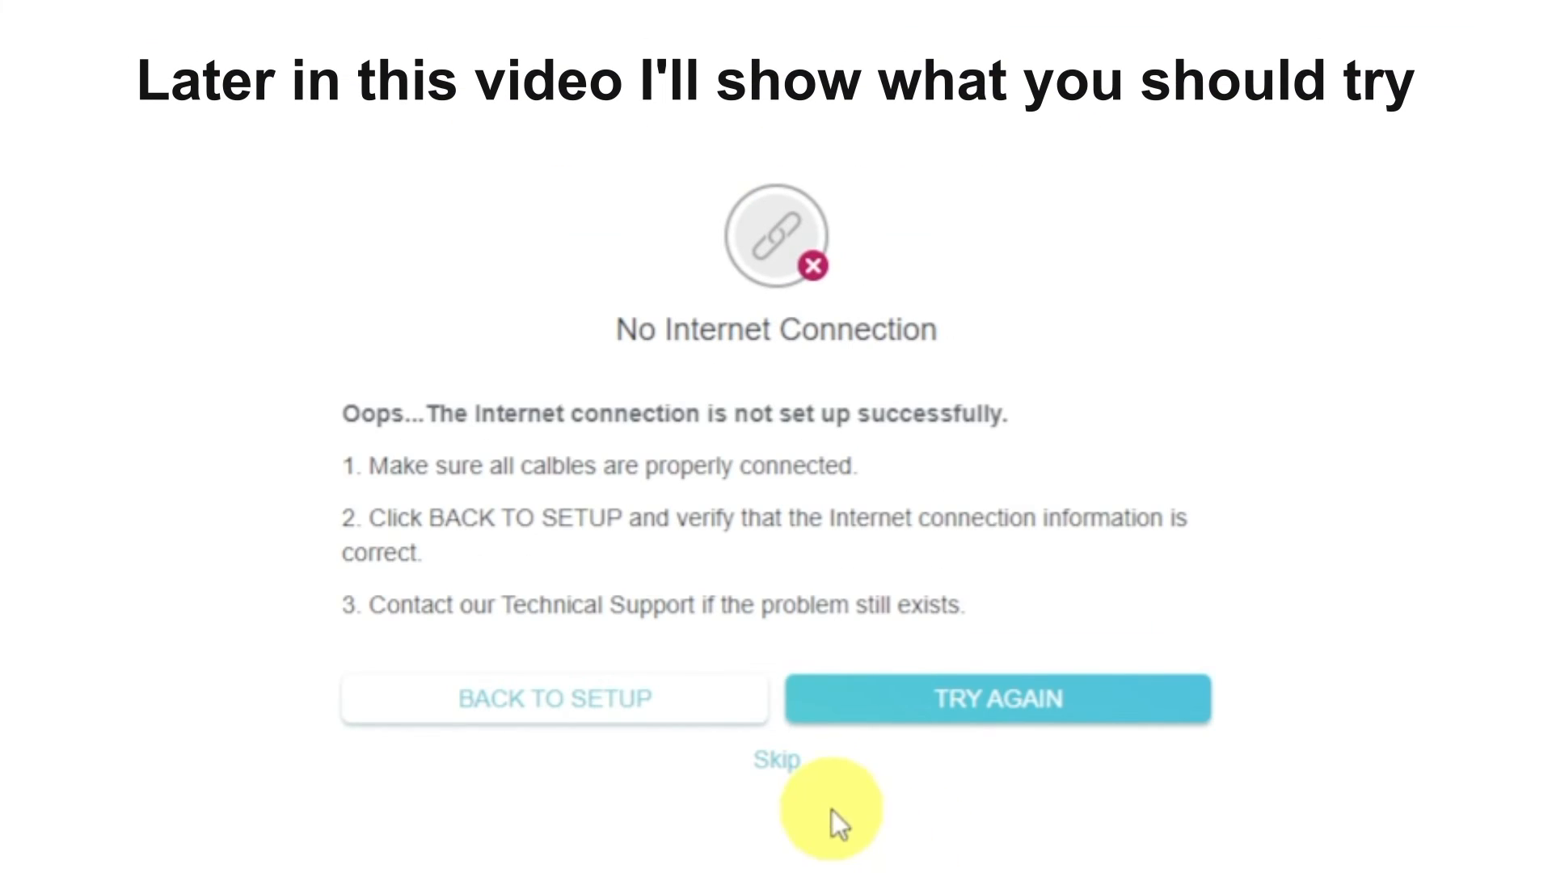
click(777, 760)
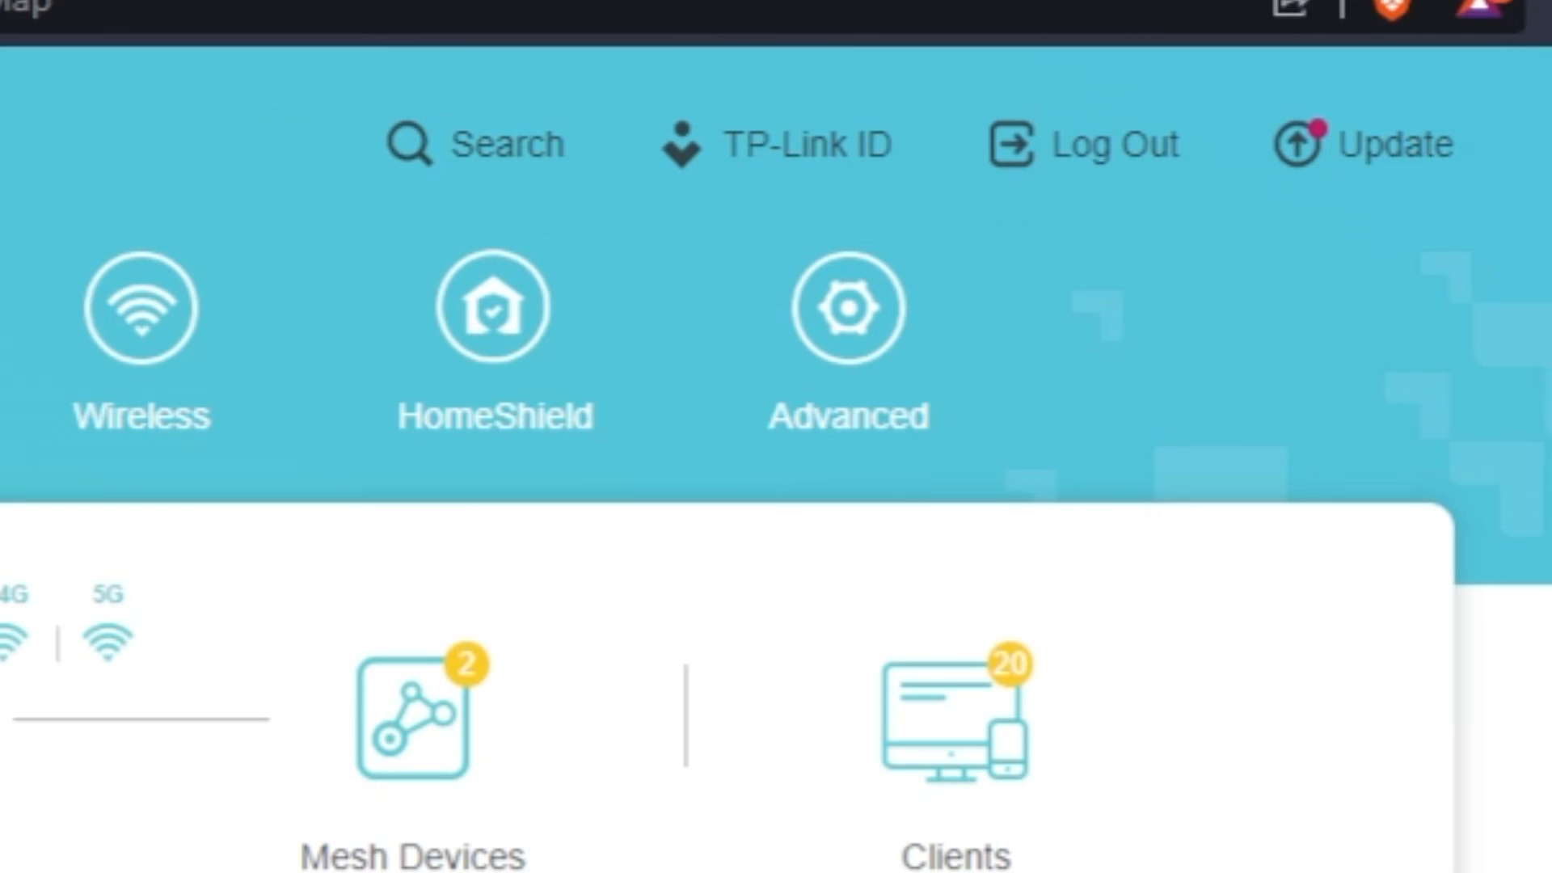
Reboot the router from its advanced system settings.
click(825, 440)
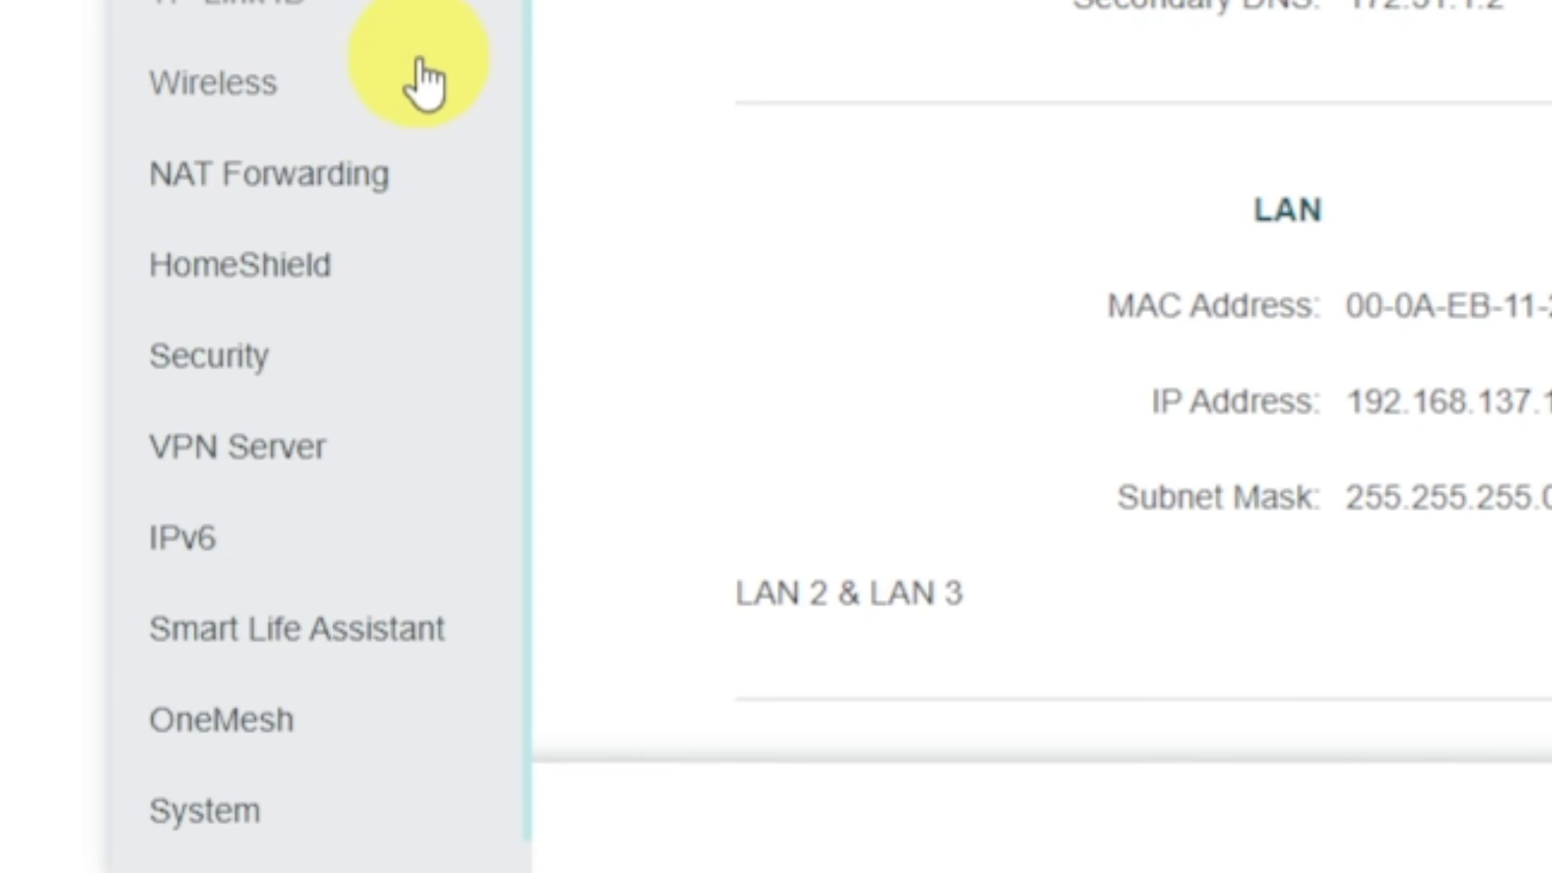
scroll(458, 571, down, 1)
click(315, 796)
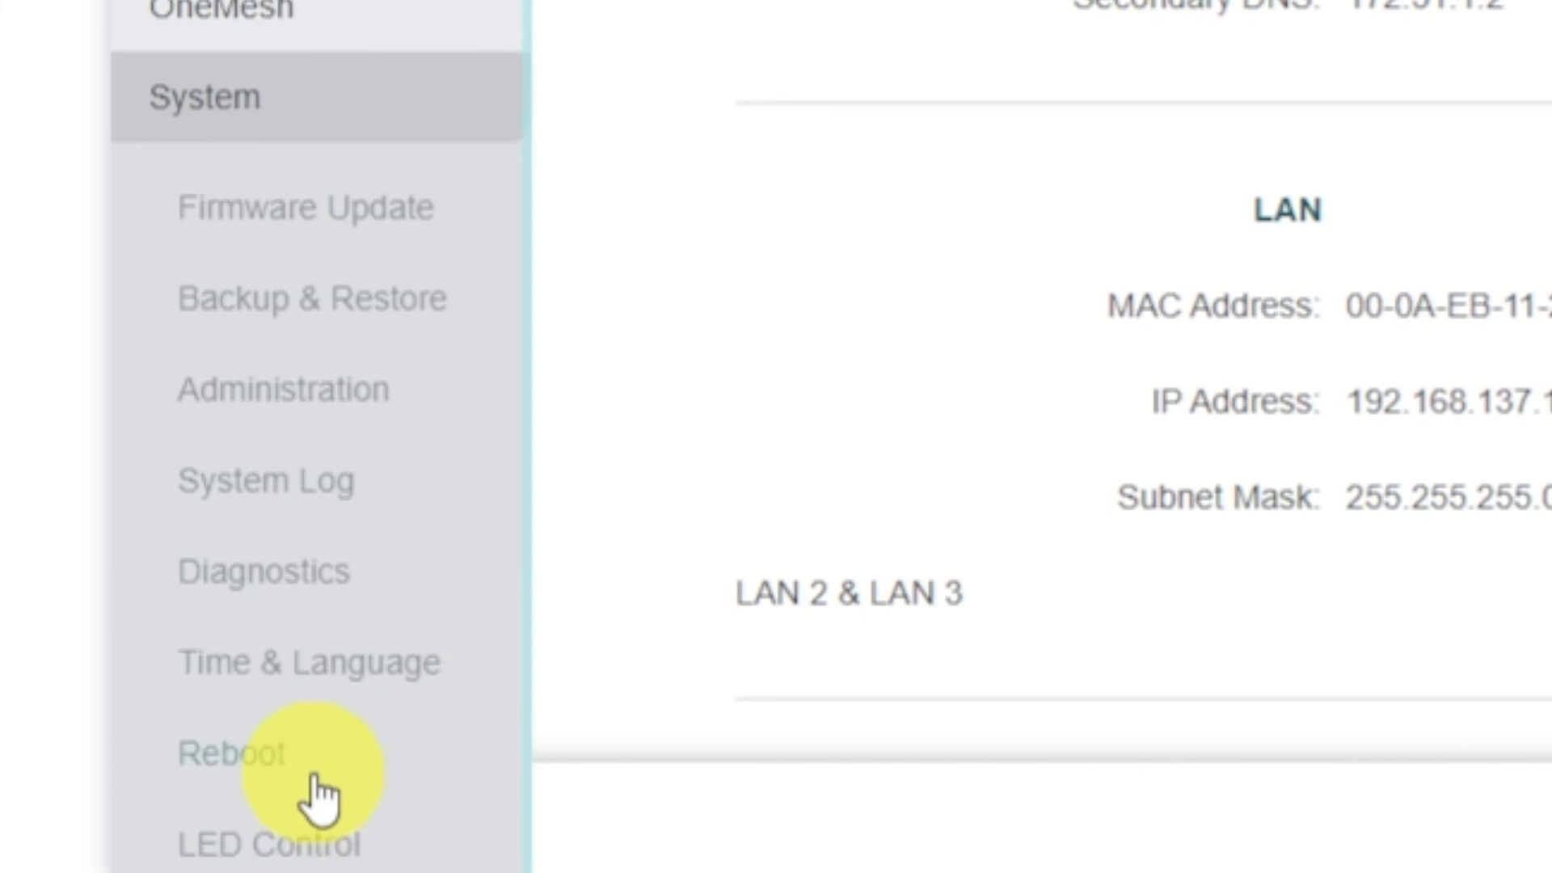
click(377, 745)
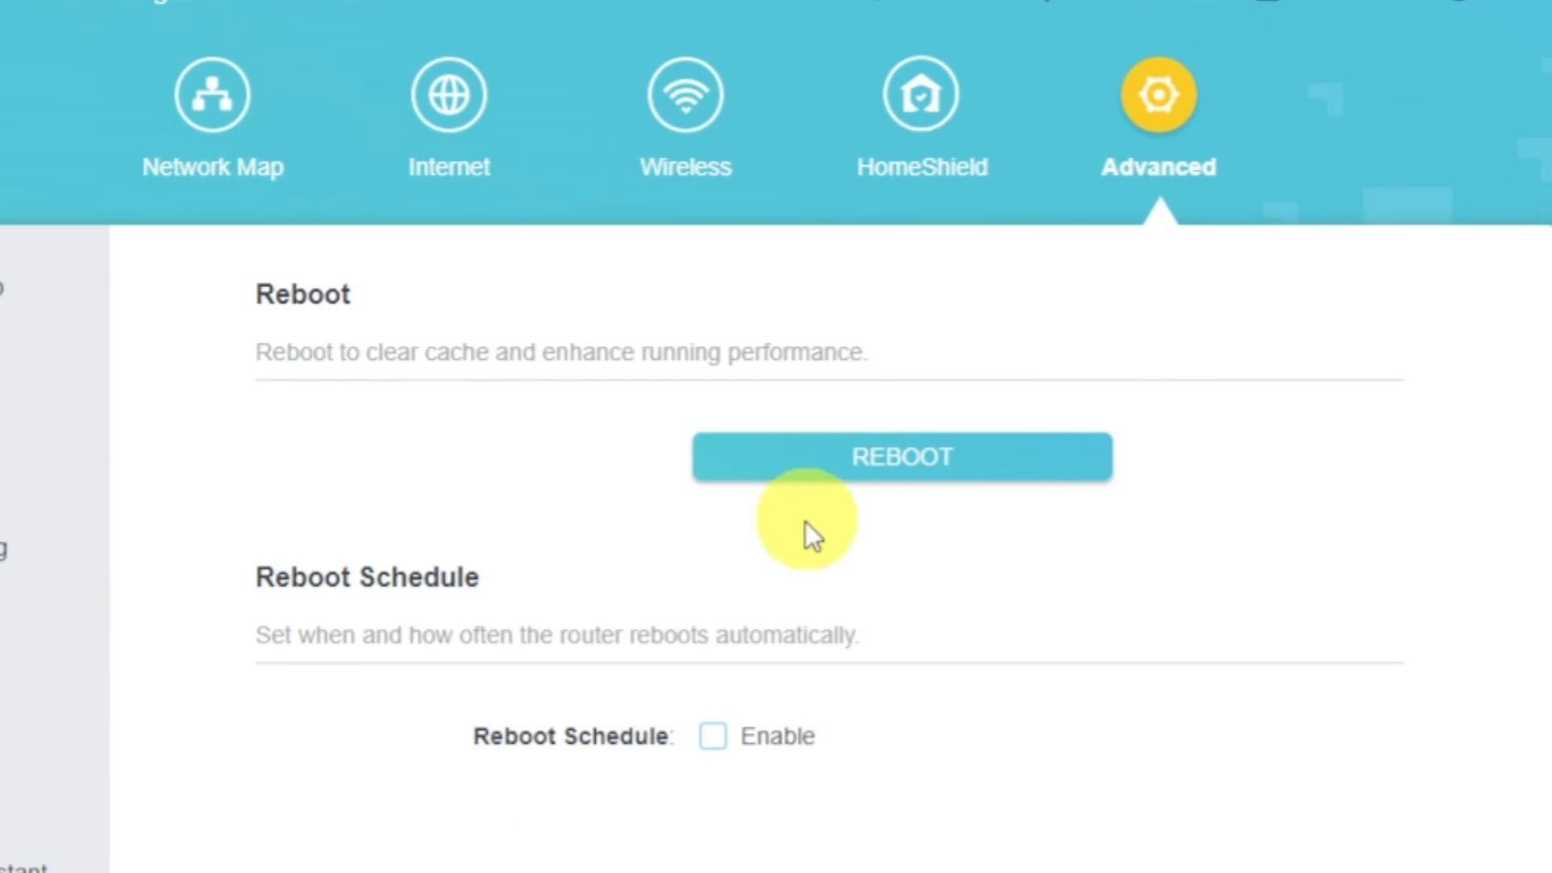
click(838, 472)
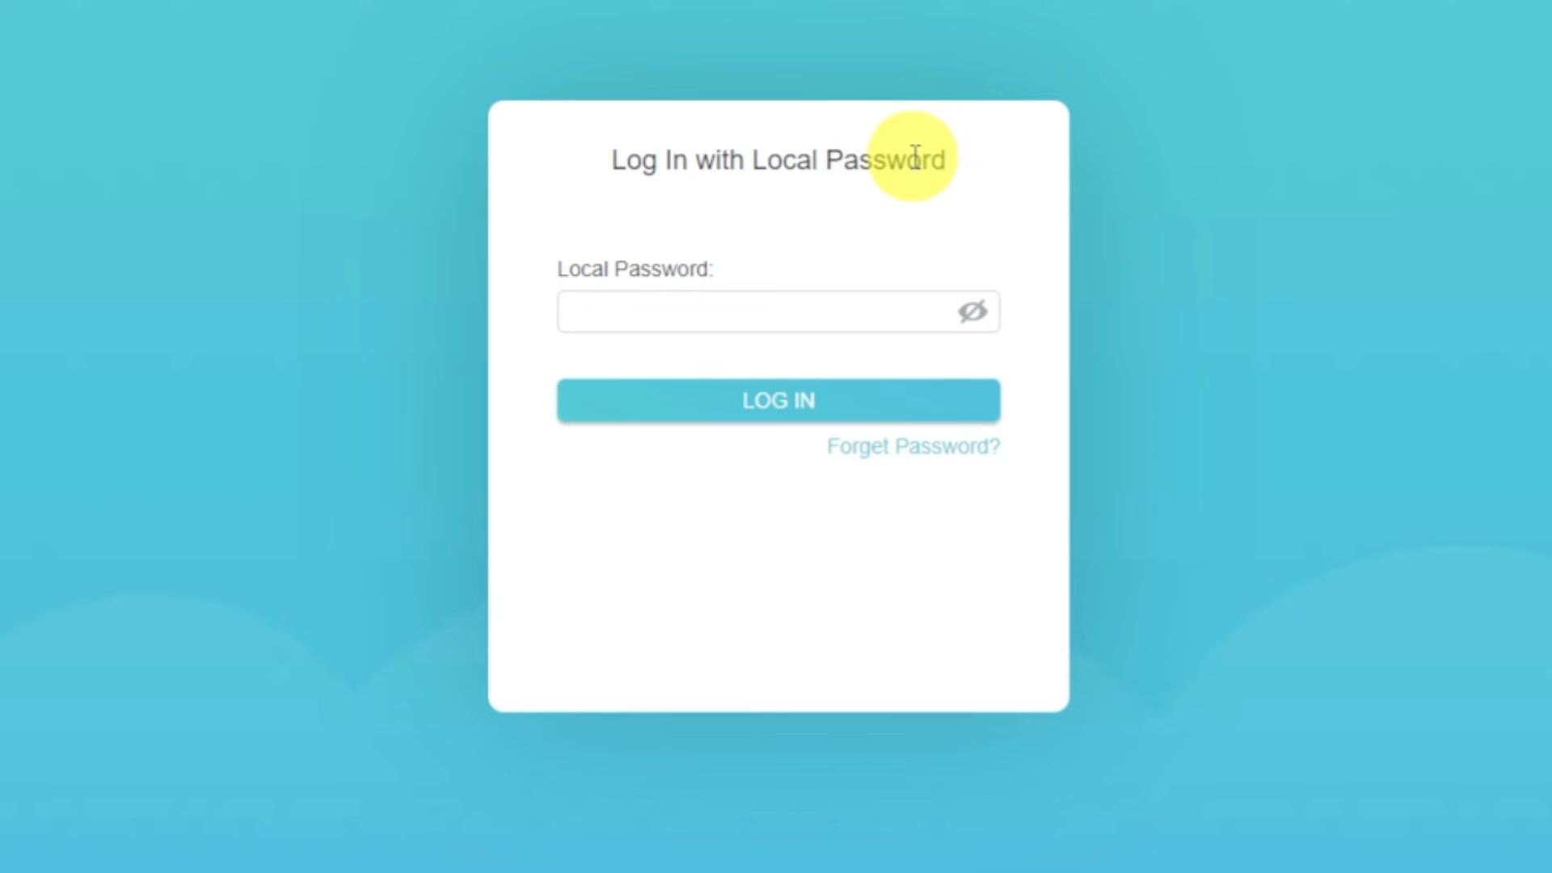
Log back in to the router by entering the local password.
click(854, 320)
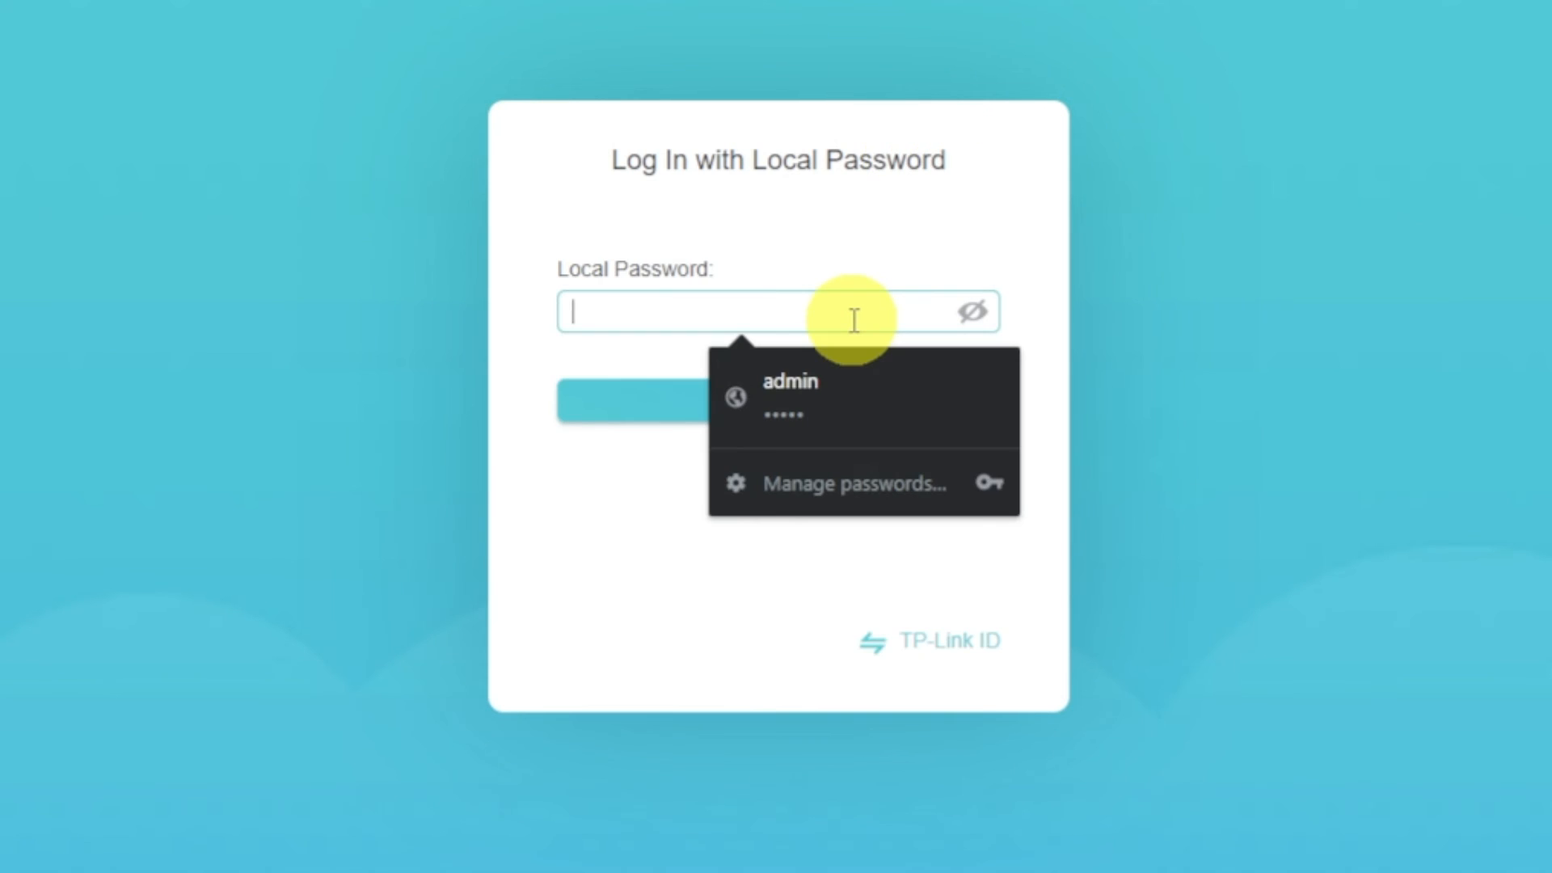
text(ad)
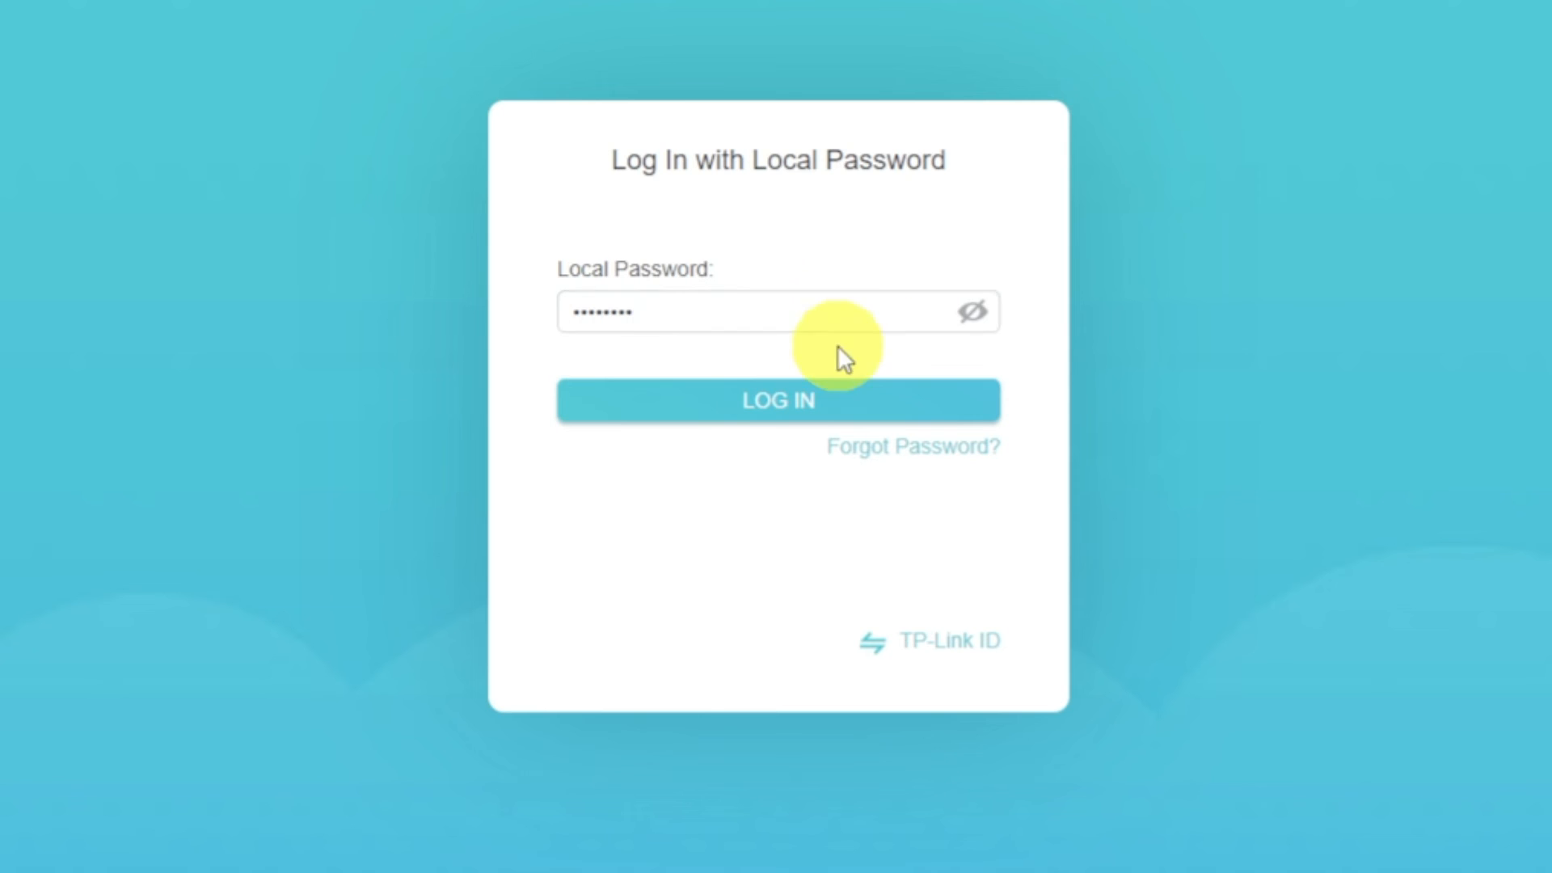
click(816, 399)
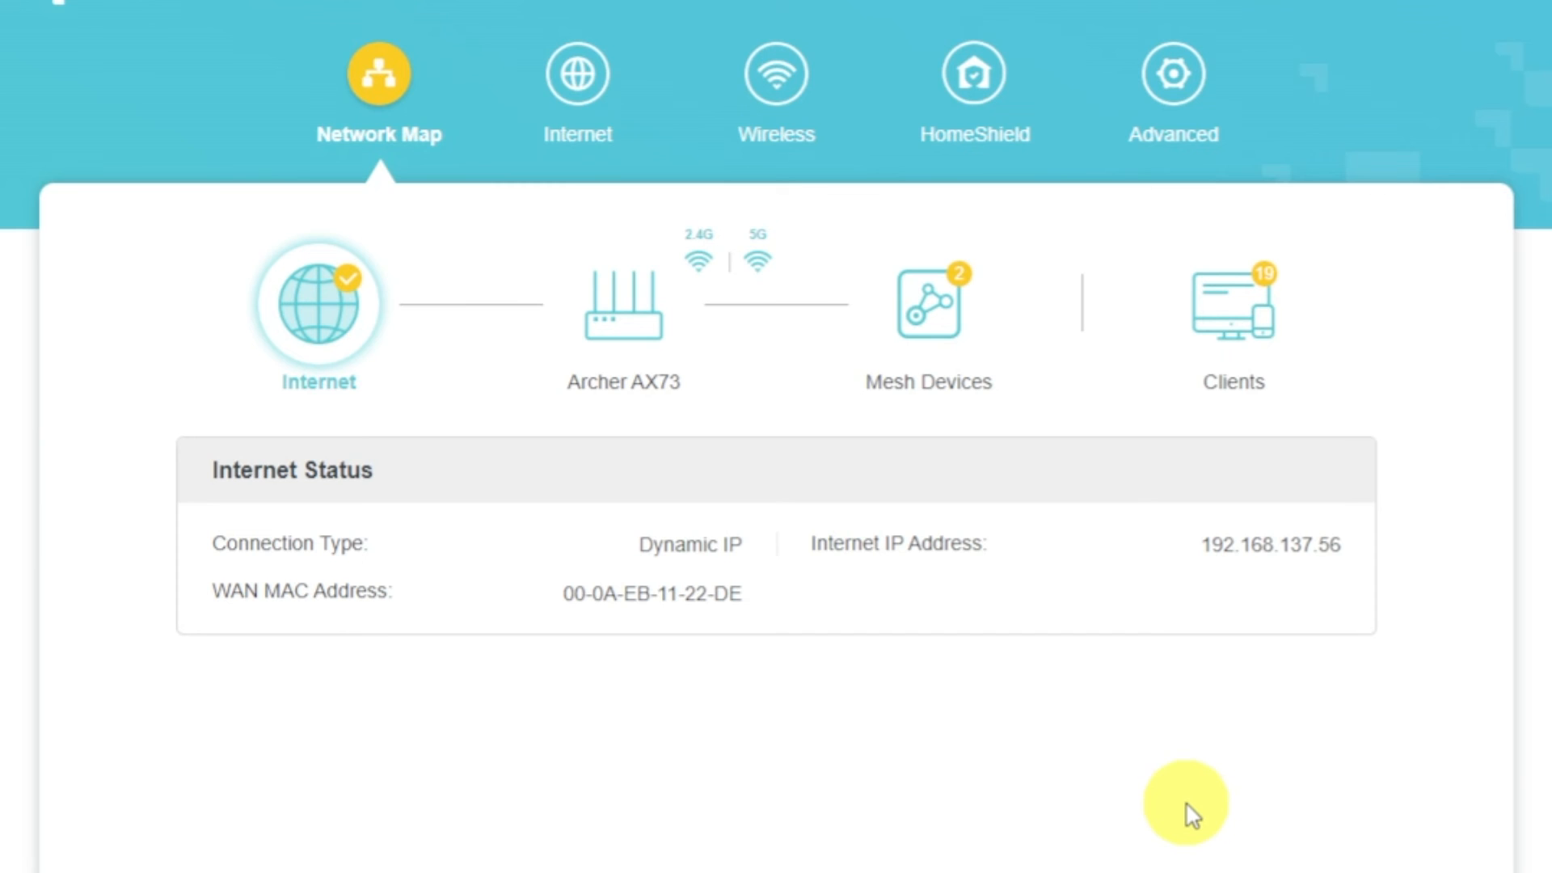
In the internet settings, set the Router MAC Address to Clone Current Device MAC and save the change.
click(599, 113)
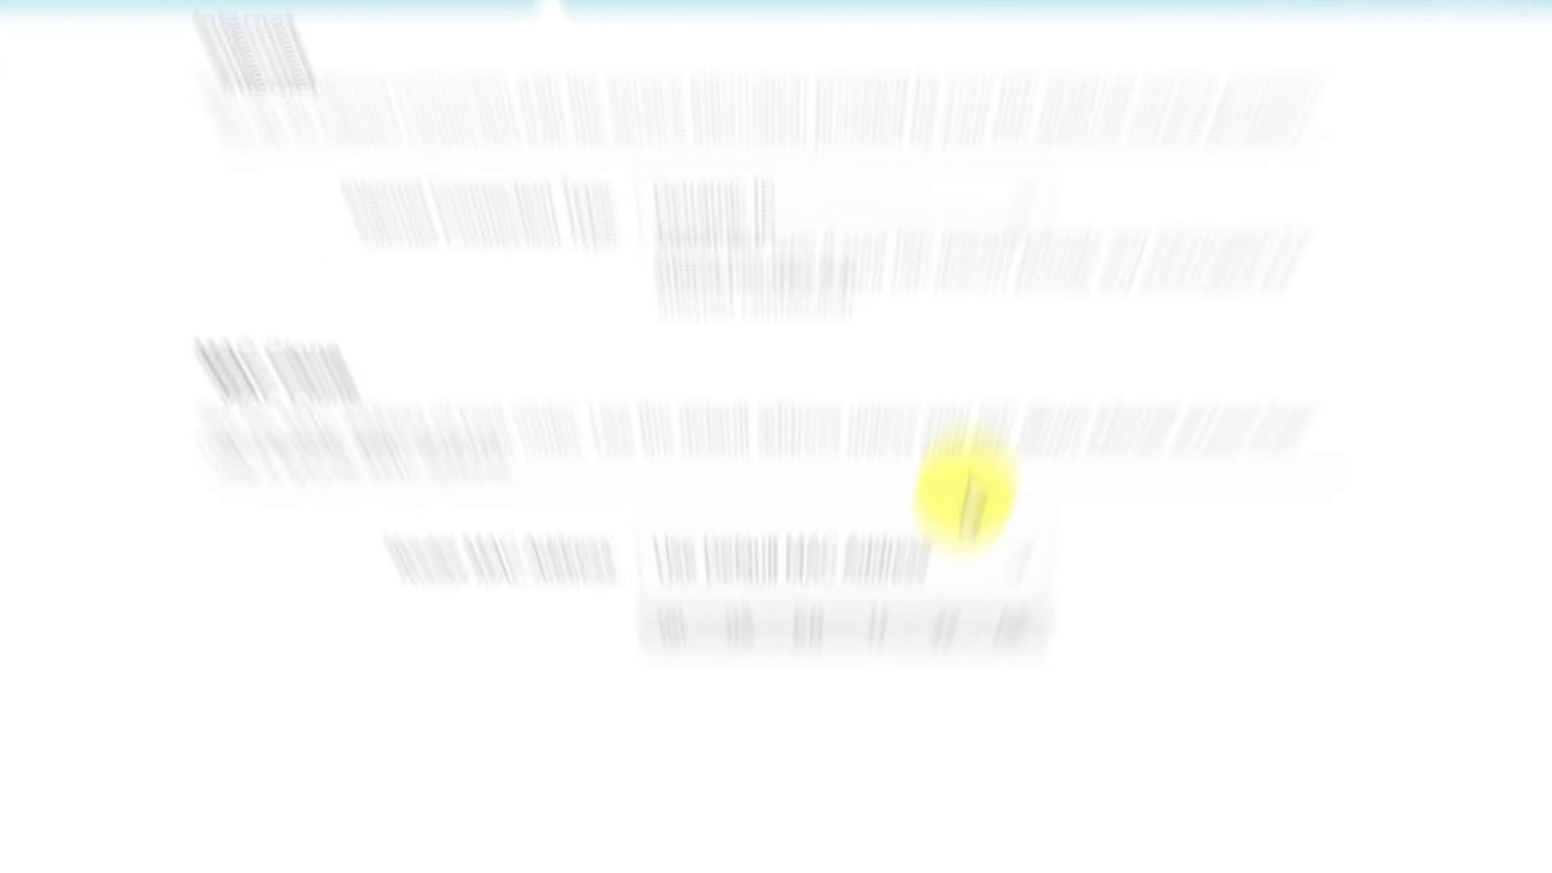
click(984, 676)
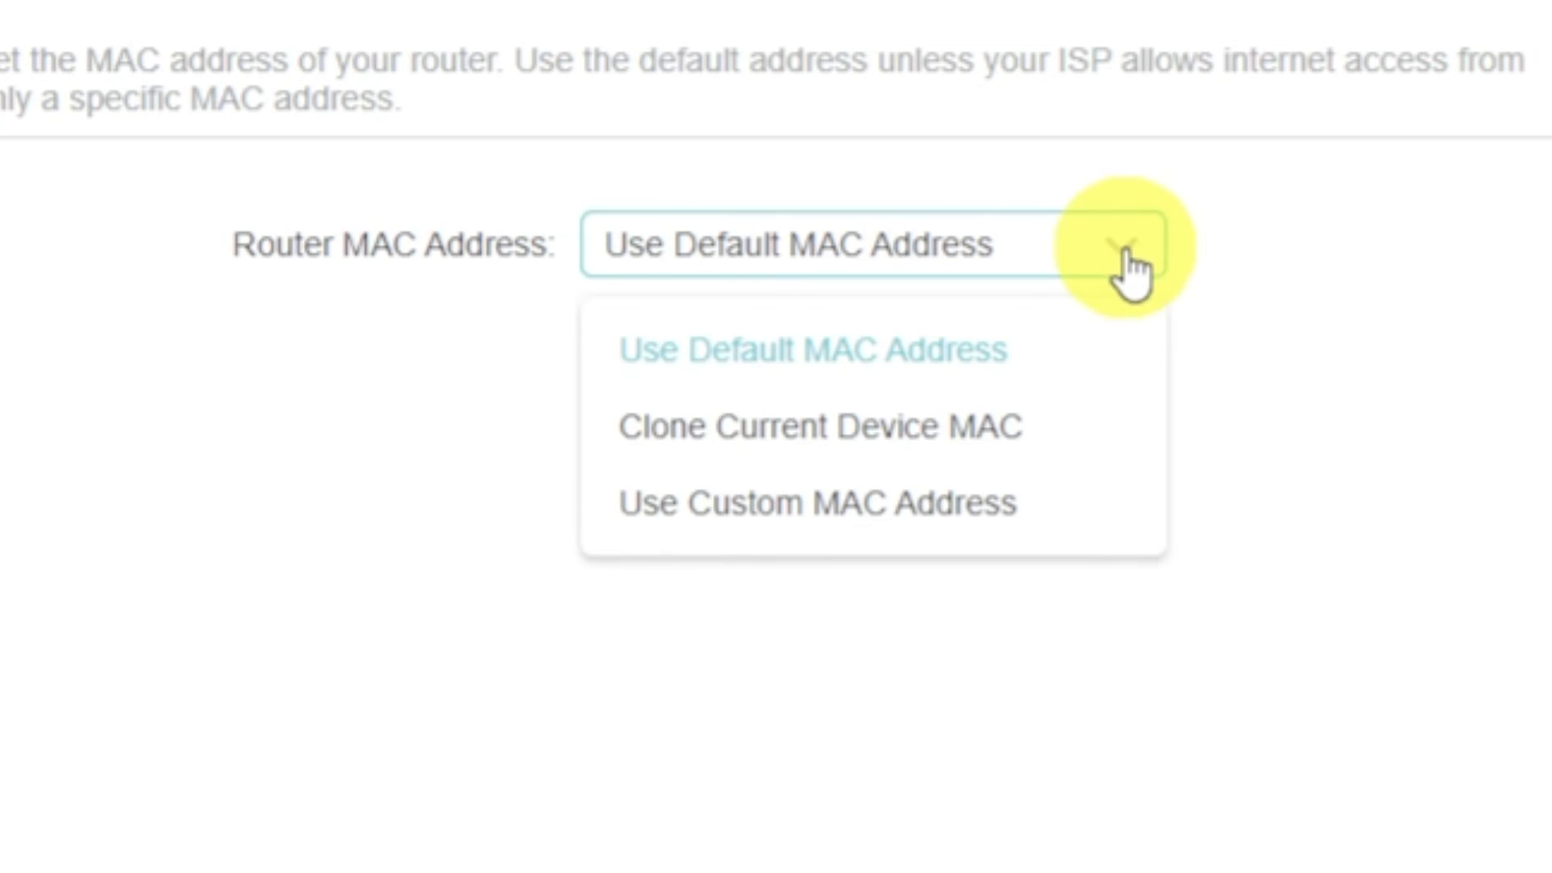
click(976, 424)
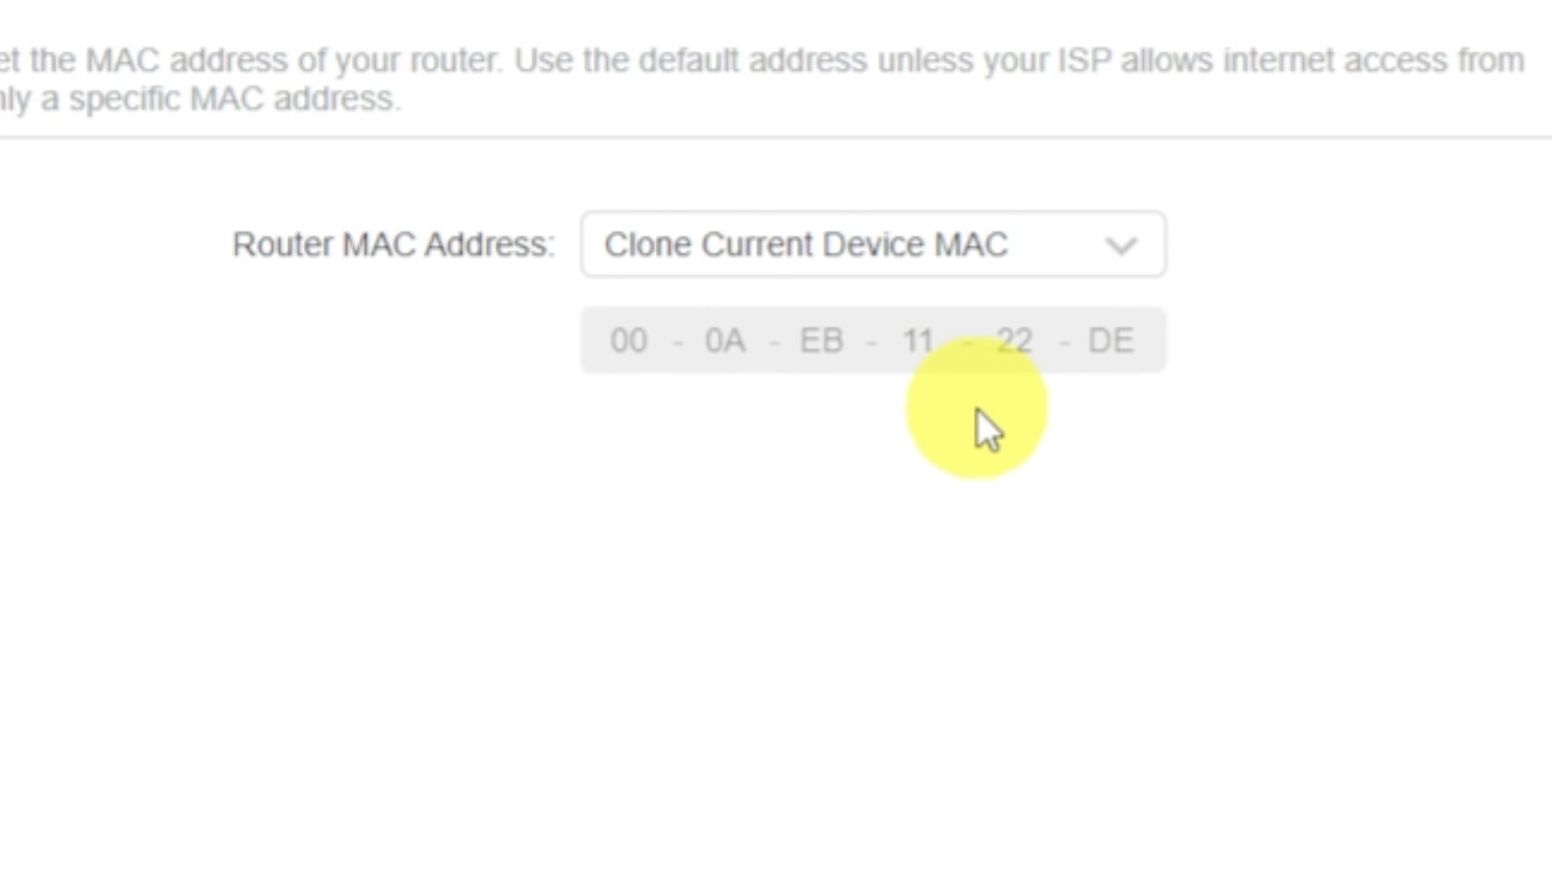
click(1332, 832)
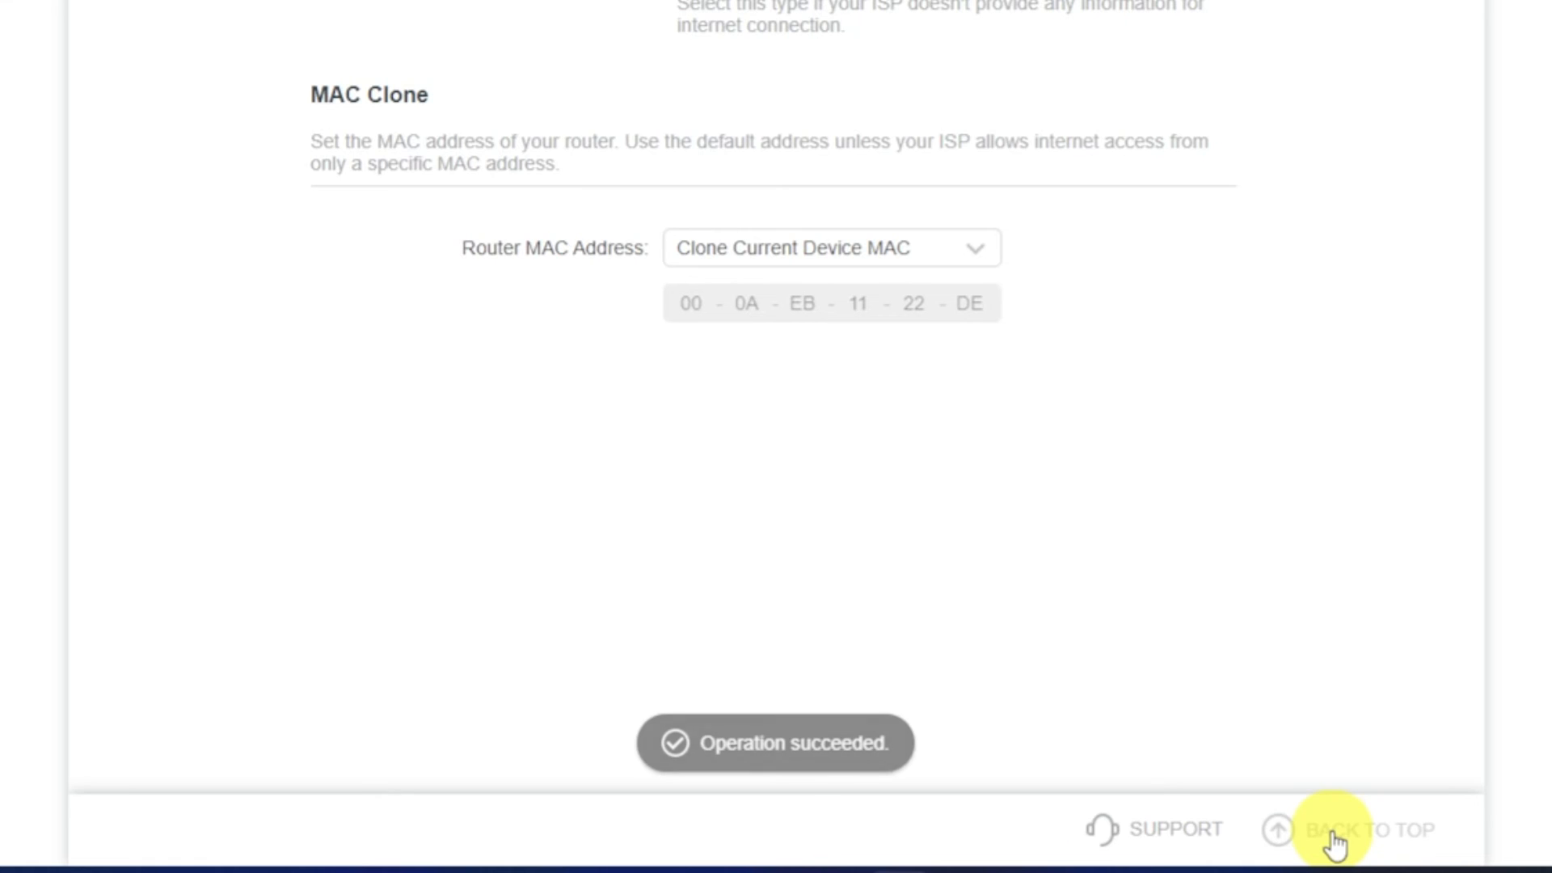
click(1332, 833)
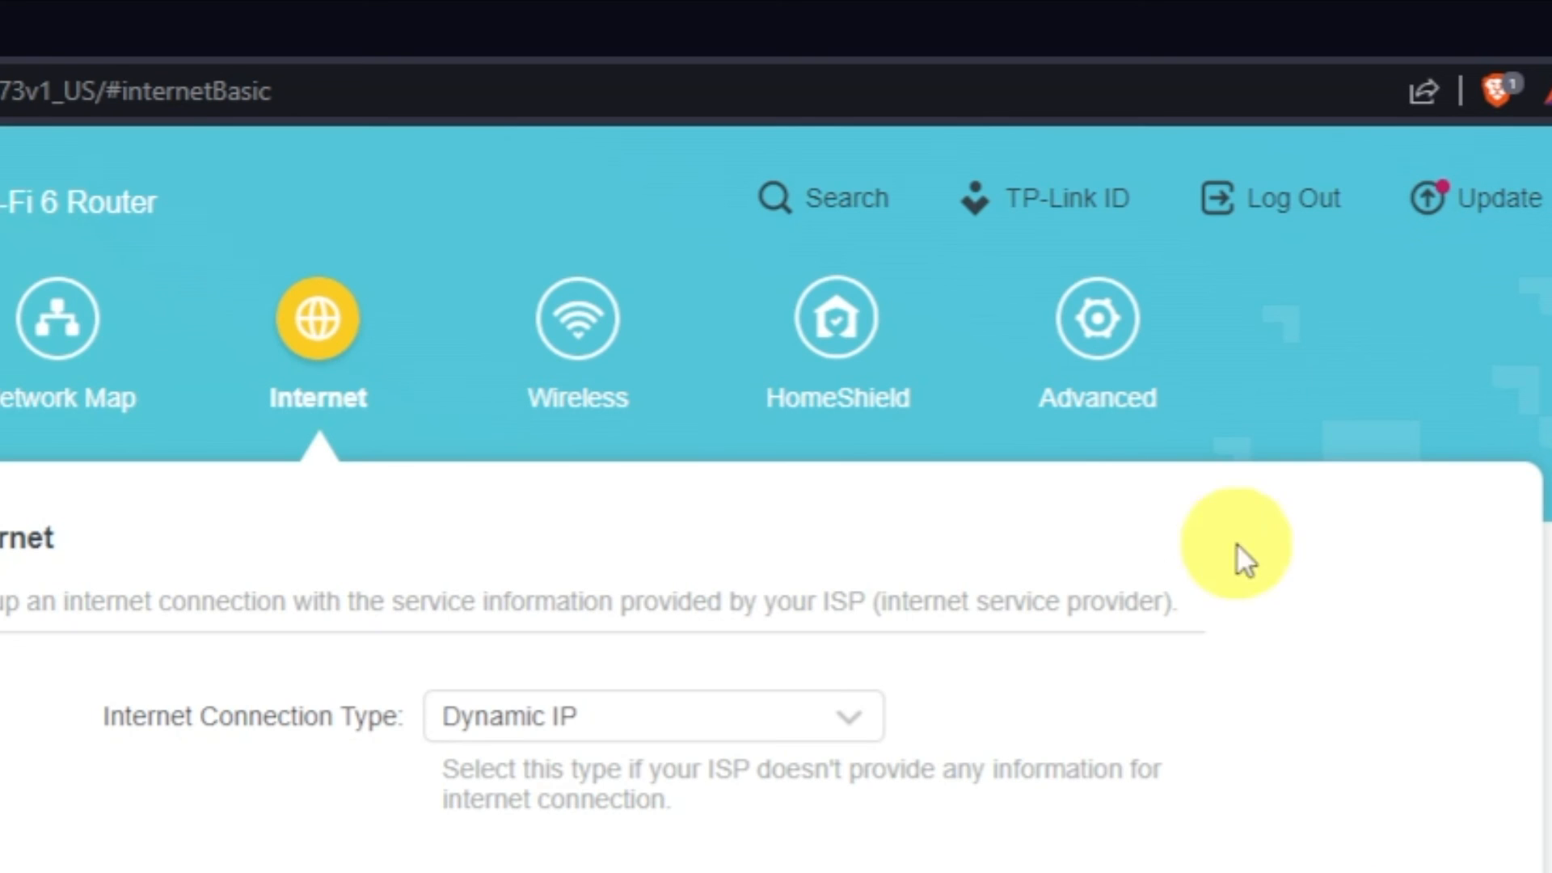
Reboot the router through the advanced system settings to apply the cloned MAC address.
click(1147, 352)
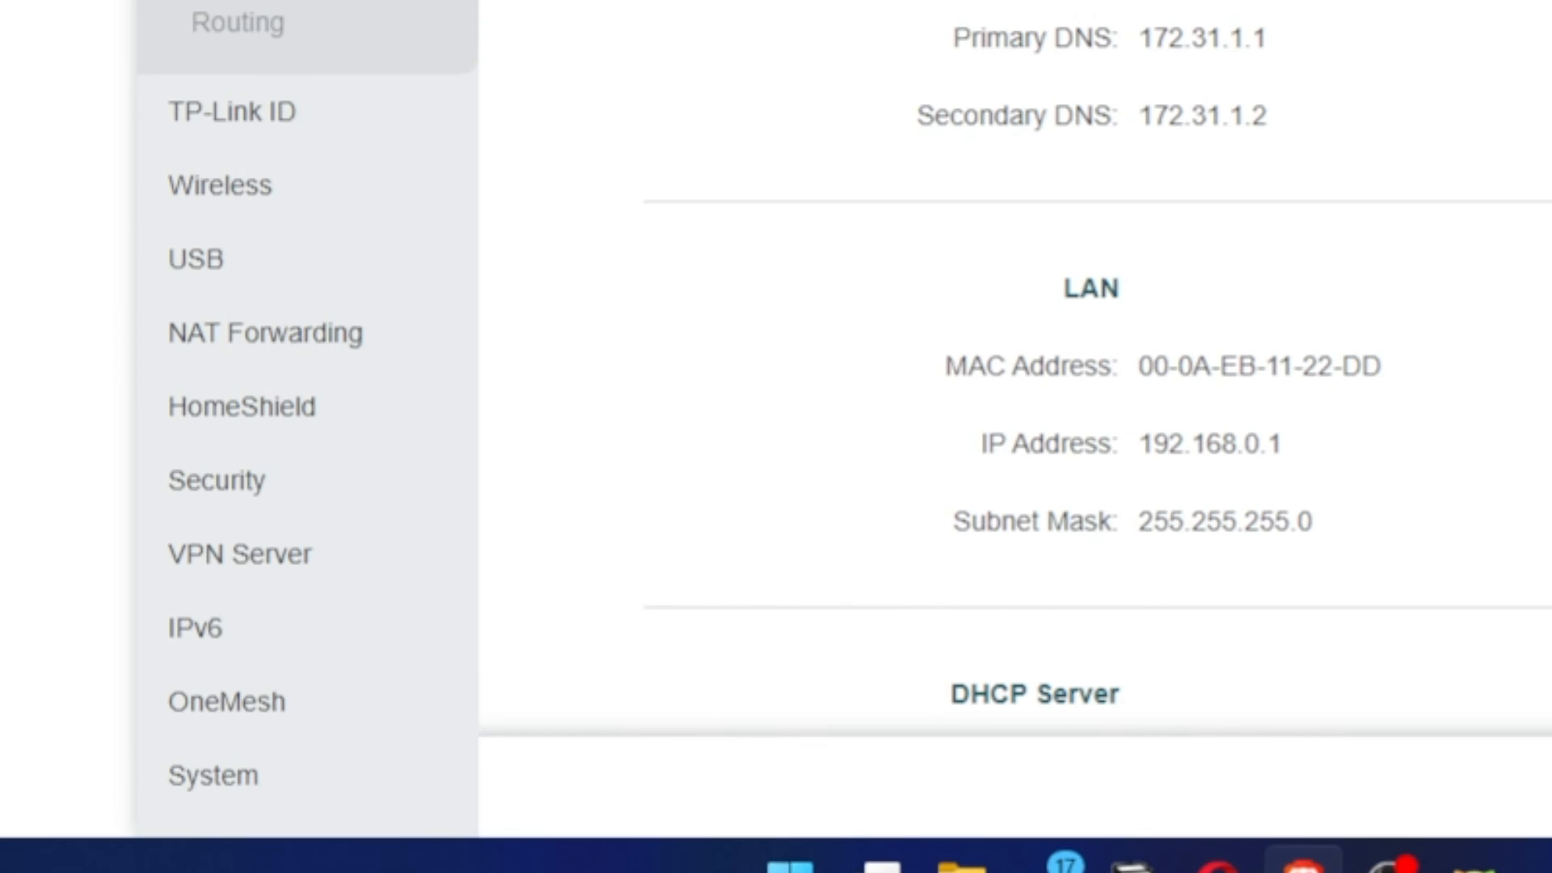
click(235, 777)
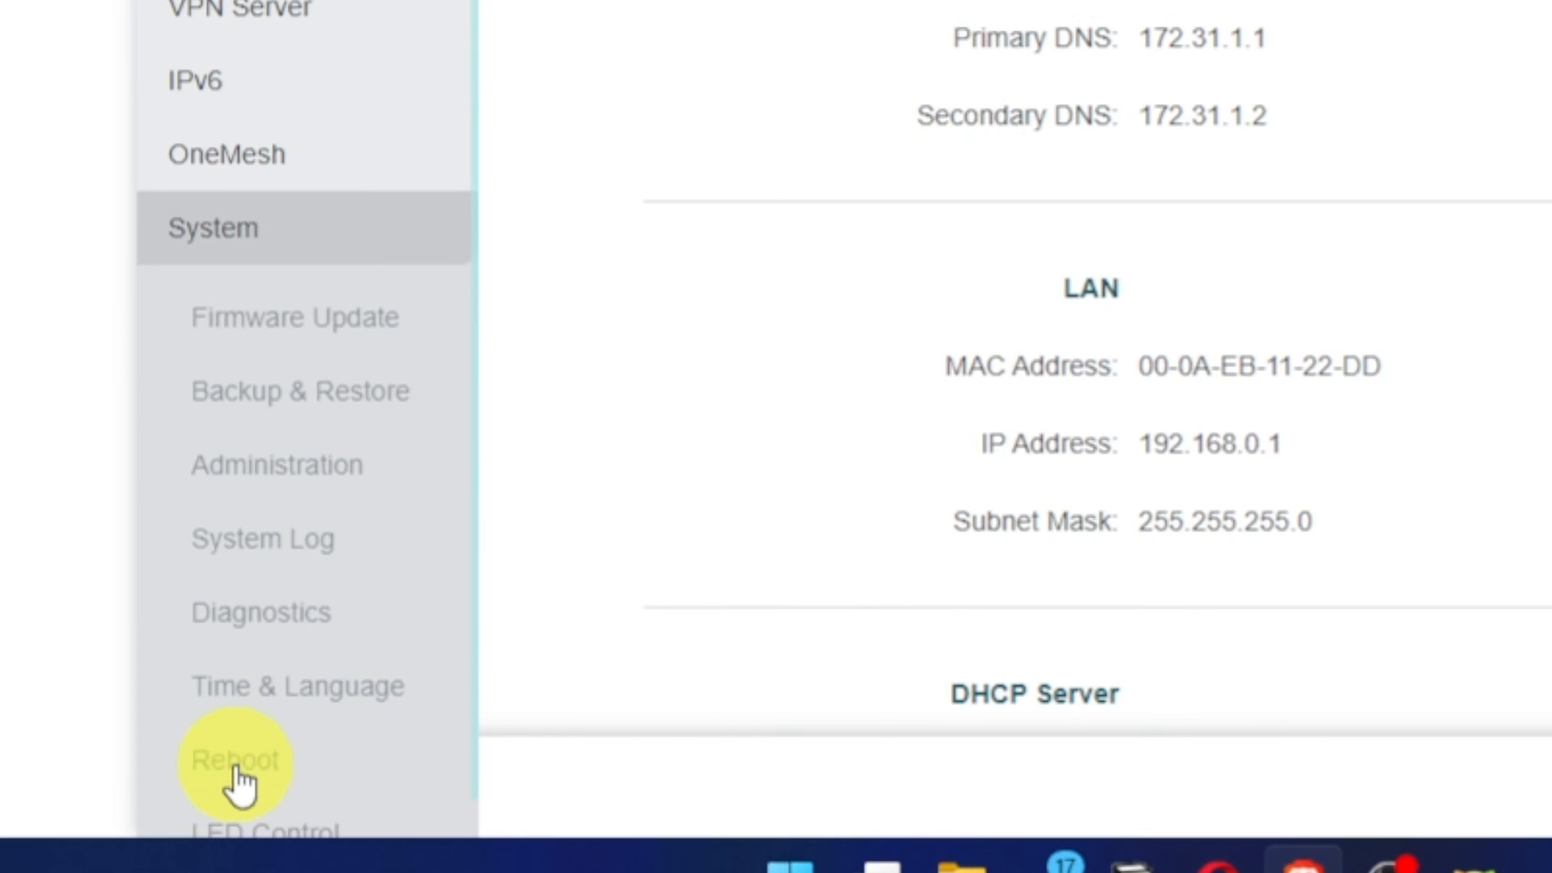
click(276, 775)
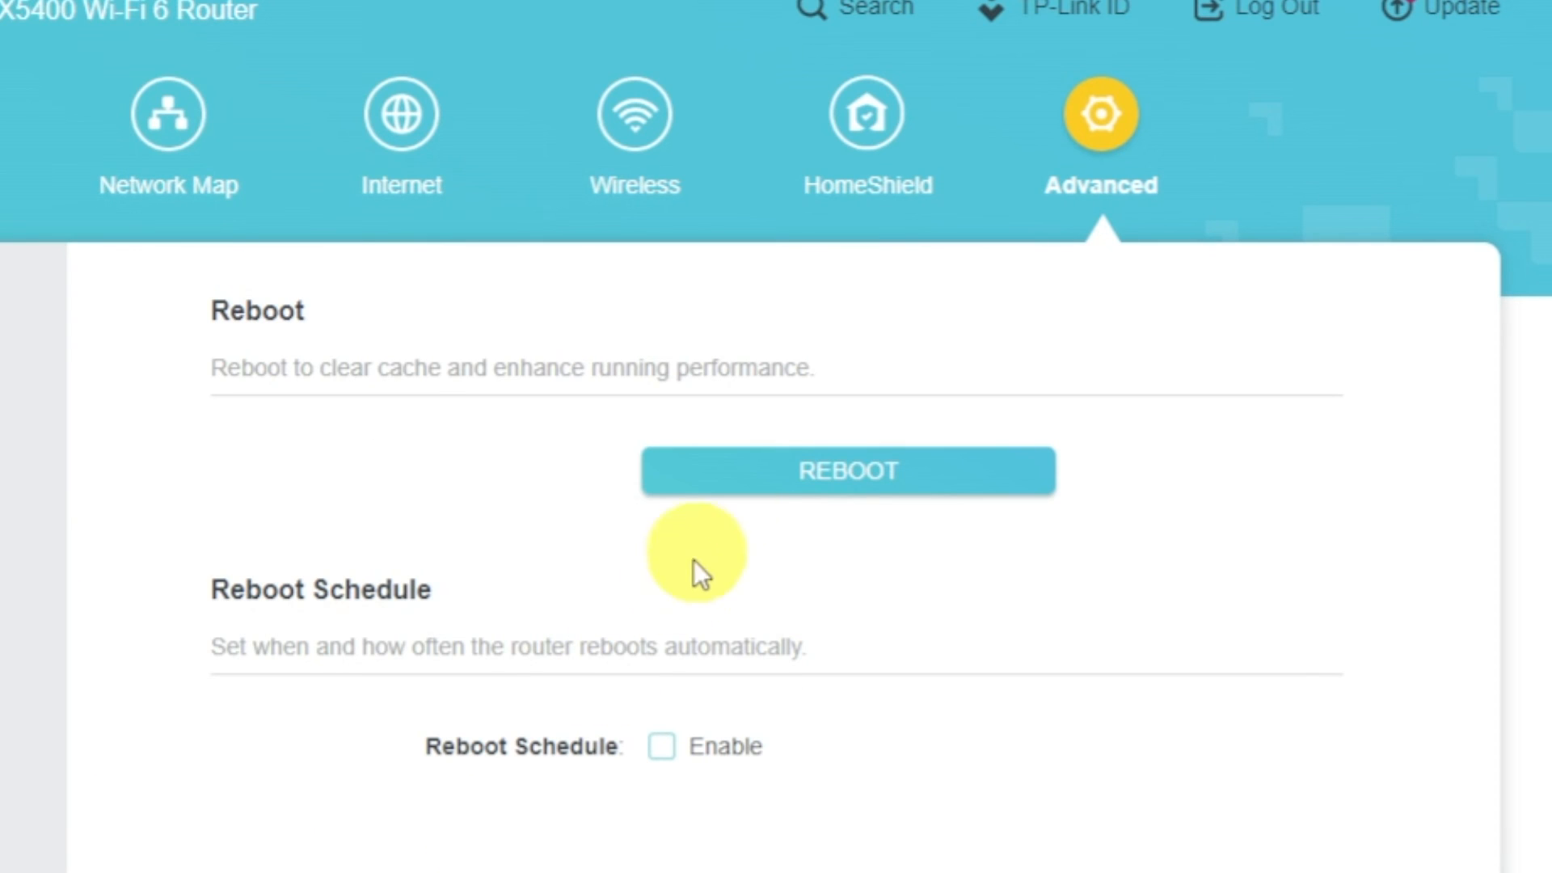
click(739, 480)
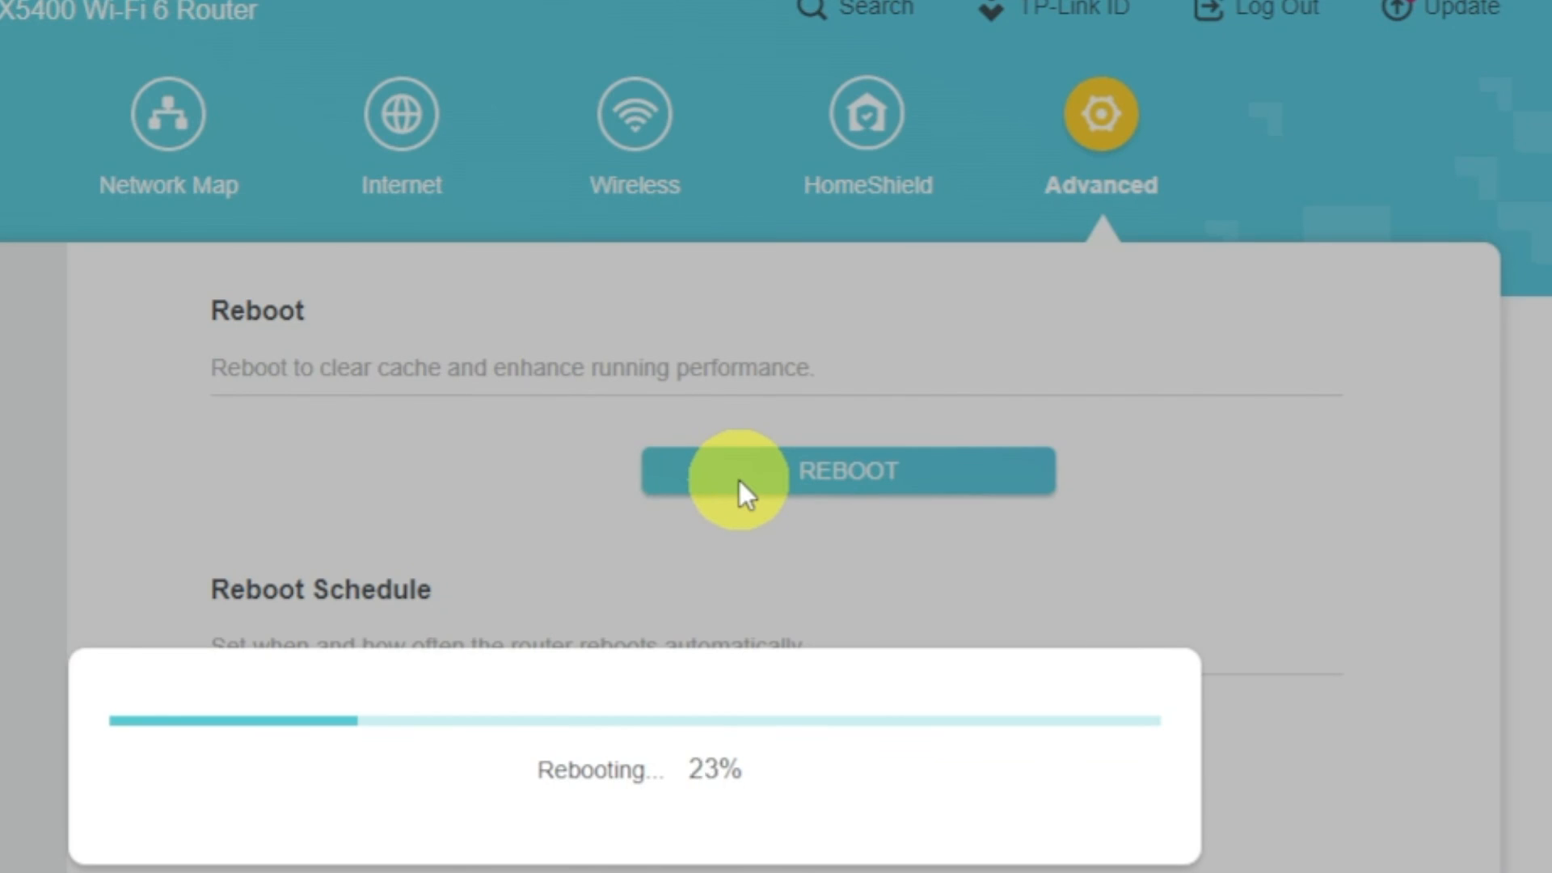